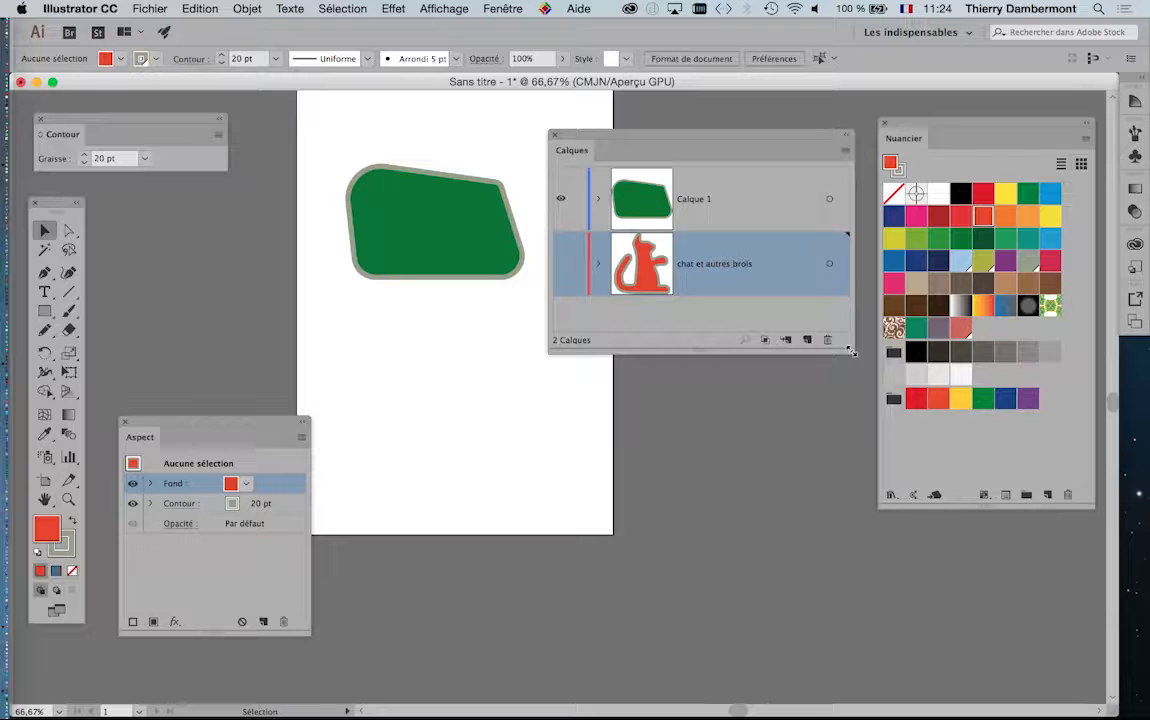
Close the Calques panel, place the Aspect panel beside the artwork and select the green rounded shape.
click(556, 137)
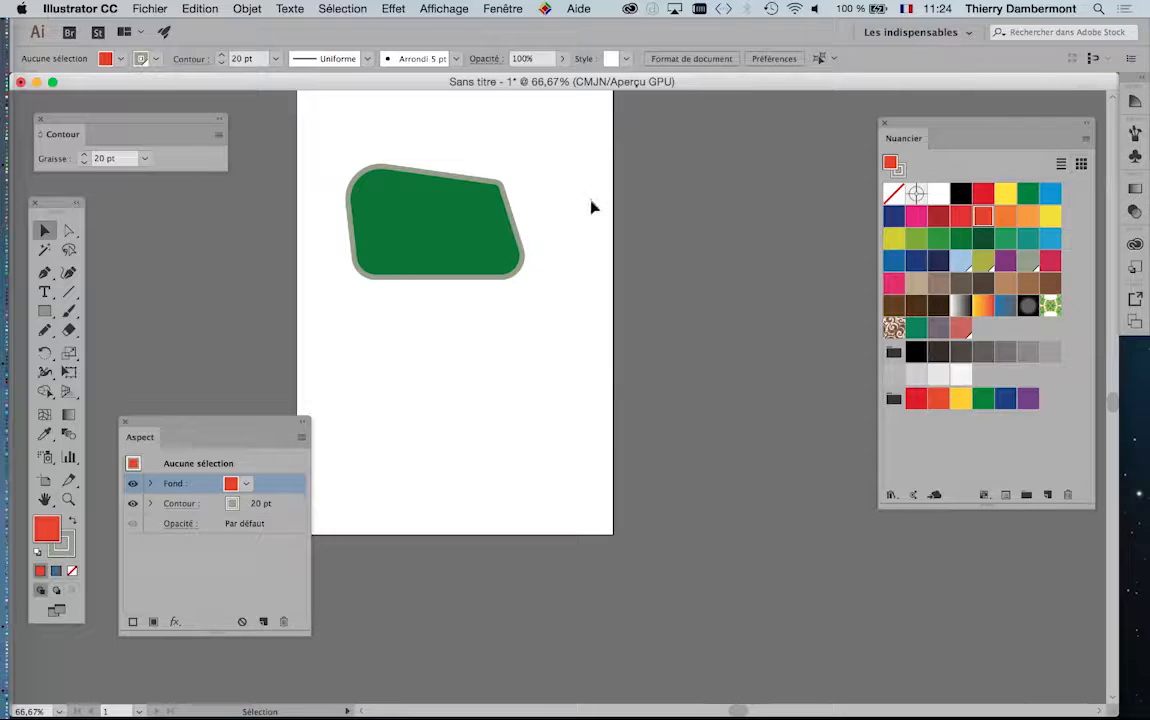
drag(210, 429, 681, 172)
scroll(363, 218, up, 1)
scroll(470, 250, up, 2)
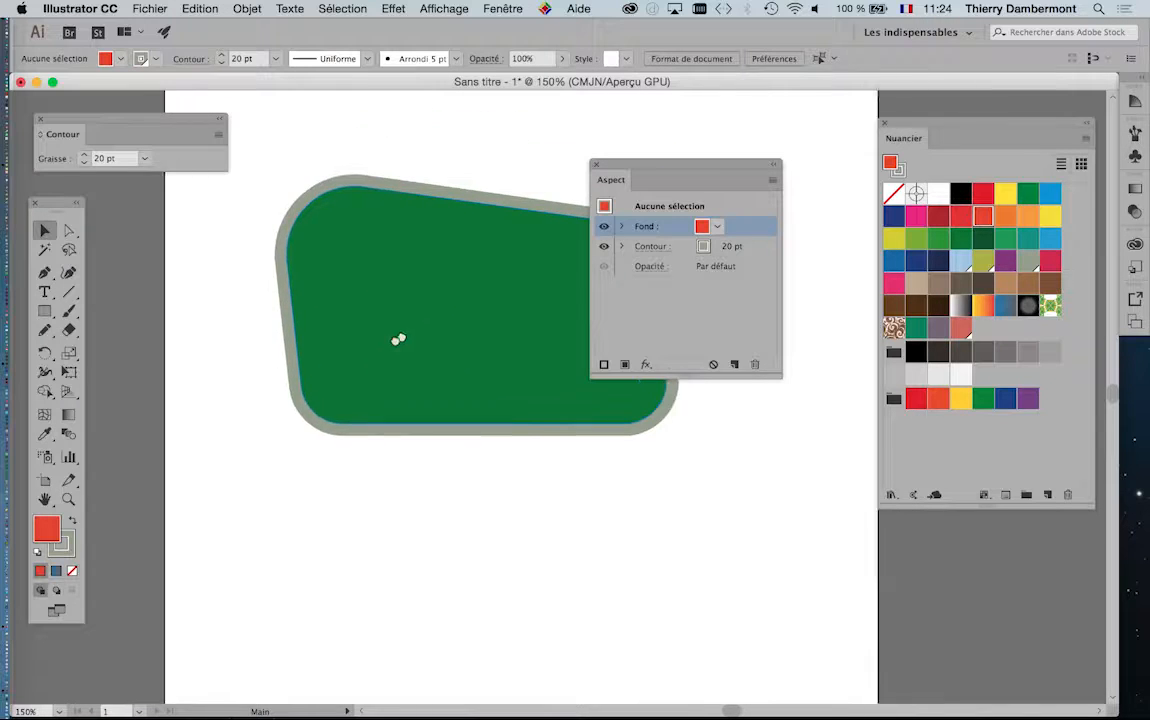
click(450, 292)
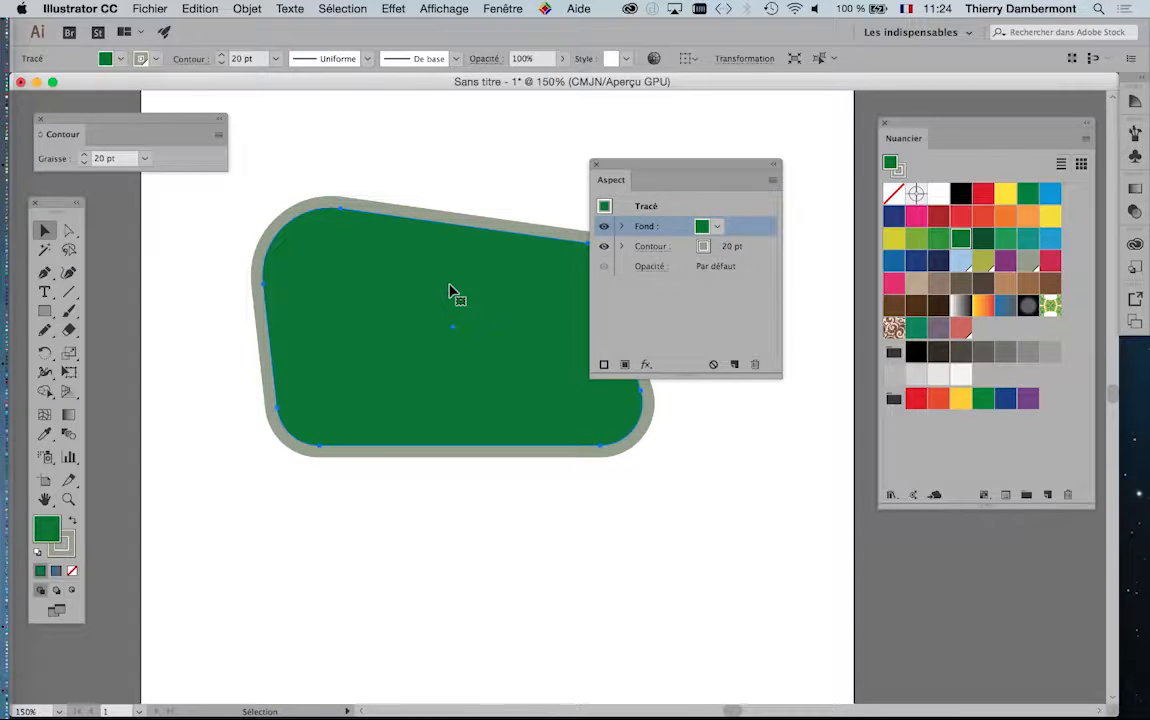
drag(634, 164, 714, 124)
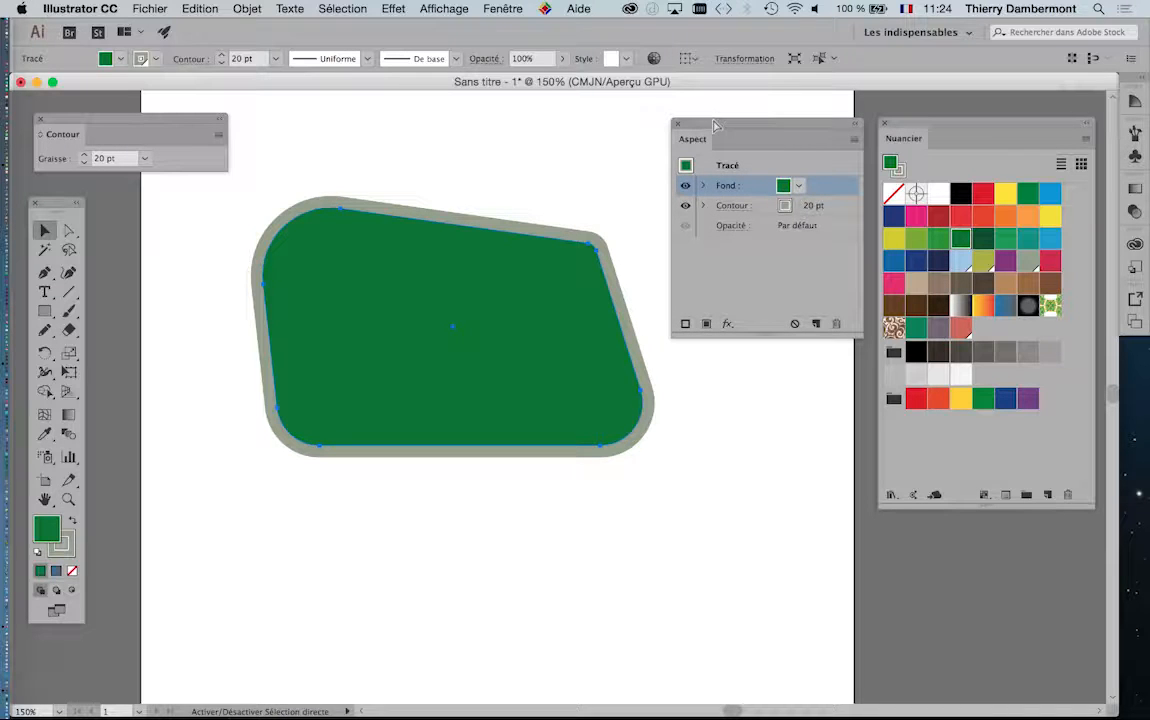
drag(439, 237, 381, 237)
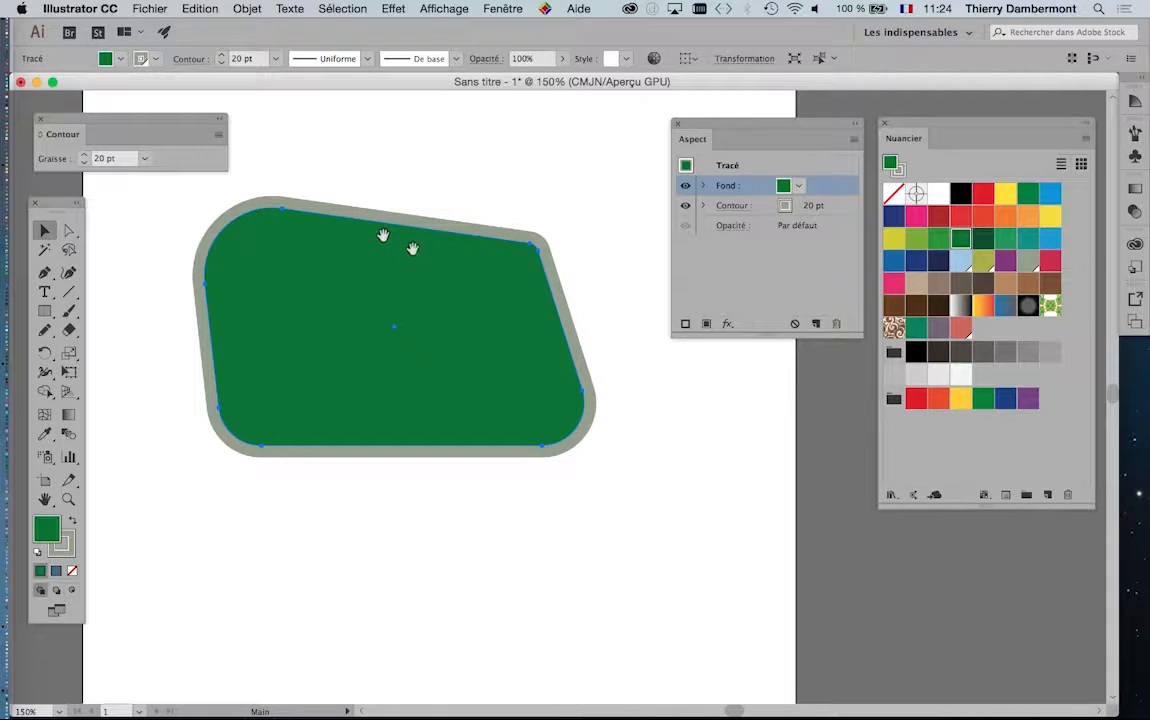
Try the green and orange floral pattern as the shape's fill, and undo it.
click(1050, 305)
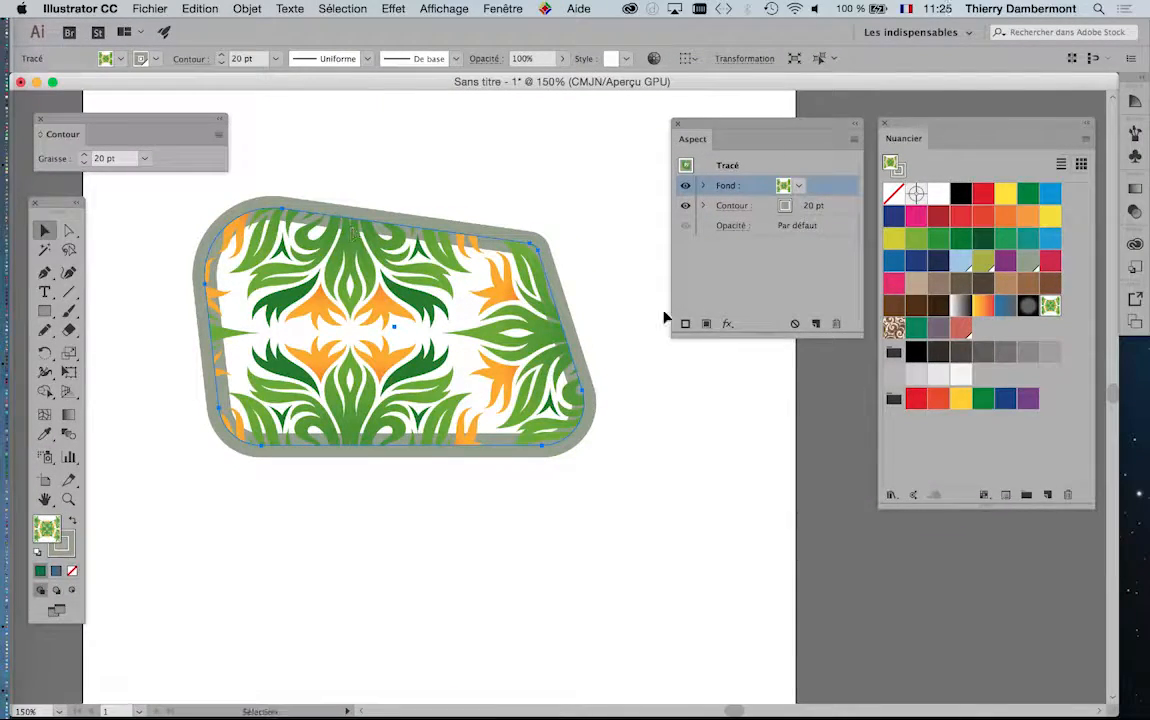
drag(746, 129, 722, 134)
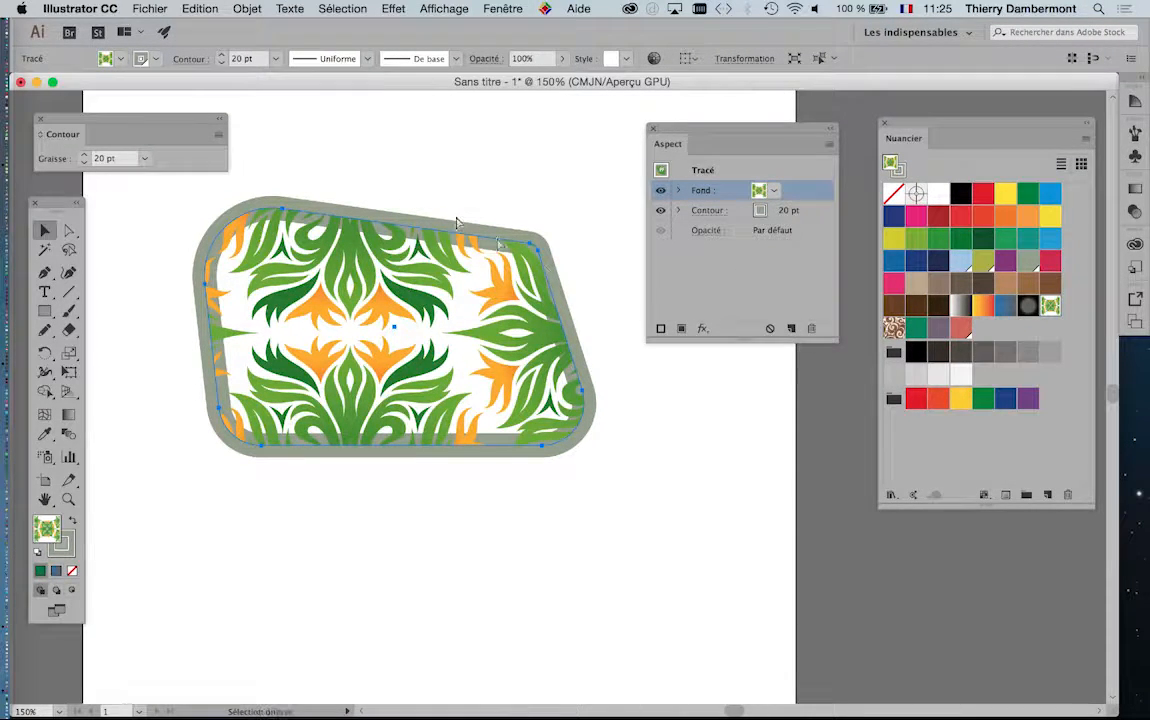
key(super+z)
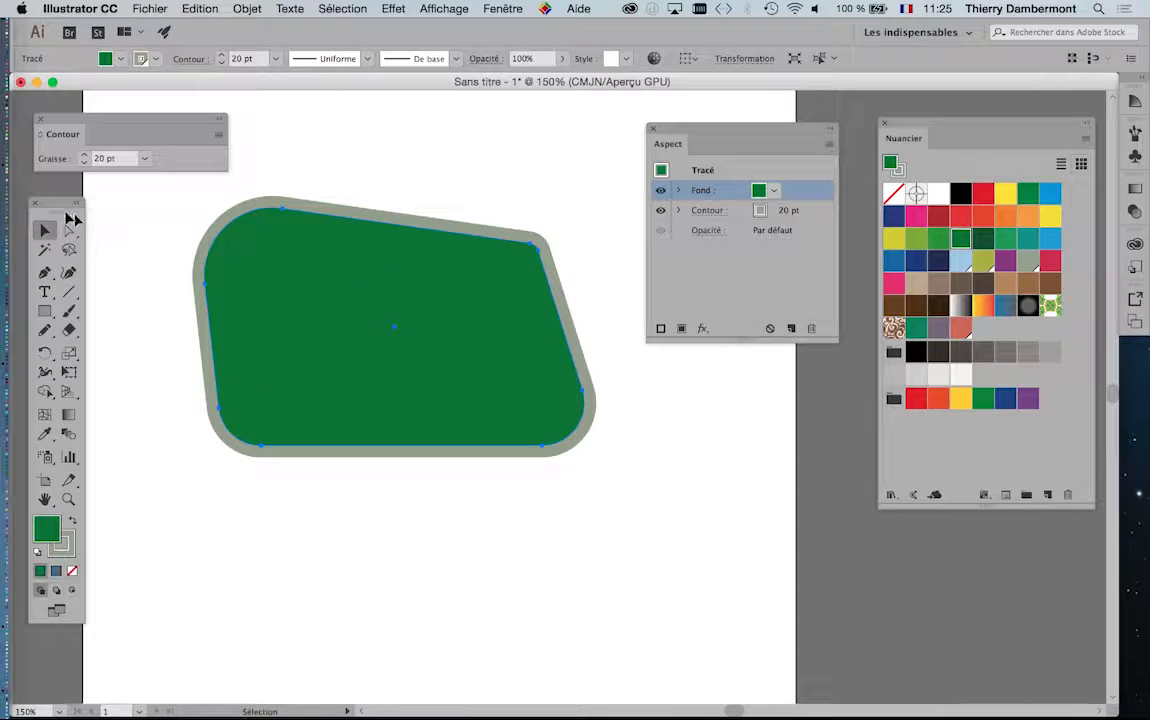
Activate the shape's stroke and apply the green and orange floral pattern to it, keeping the Couleur panel clear of the shape.
drag(58, 204, 113, 197)
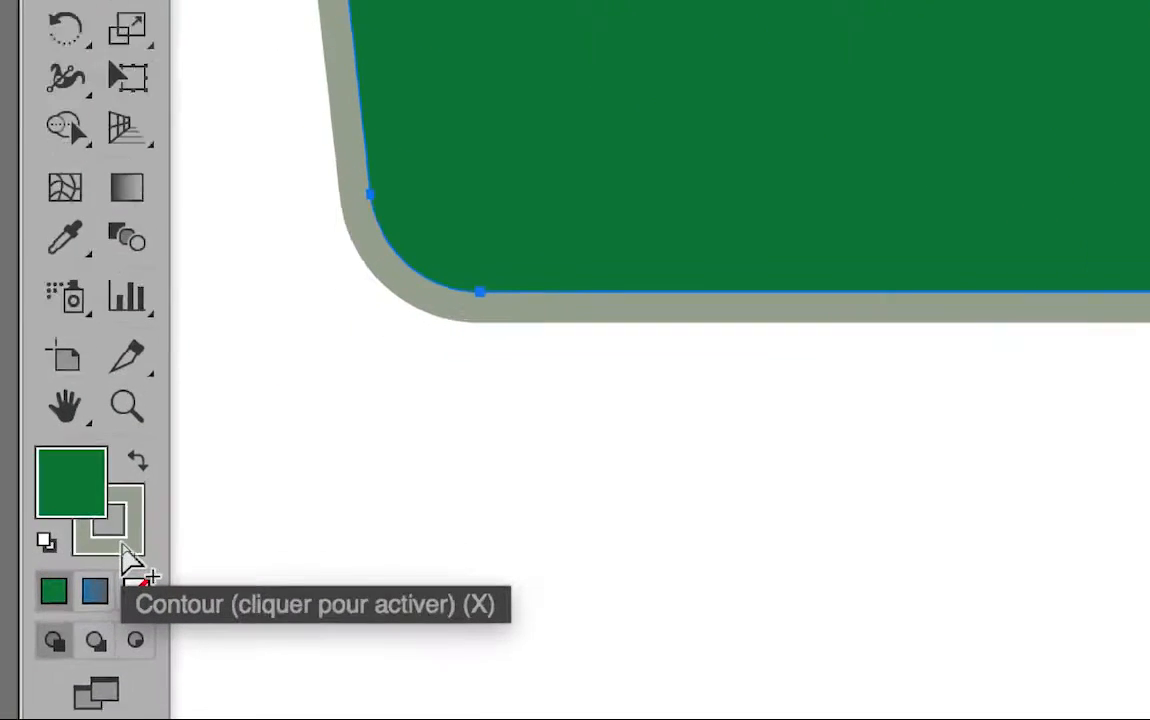
click(122, 543)
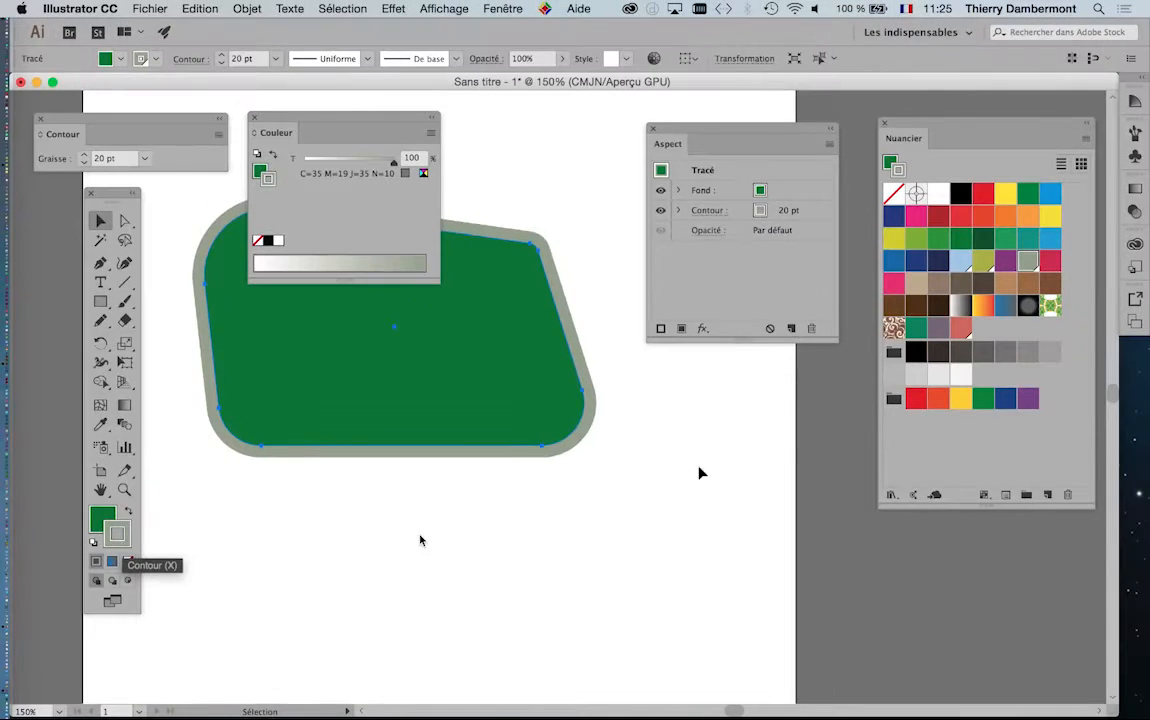
click(1050, 305)
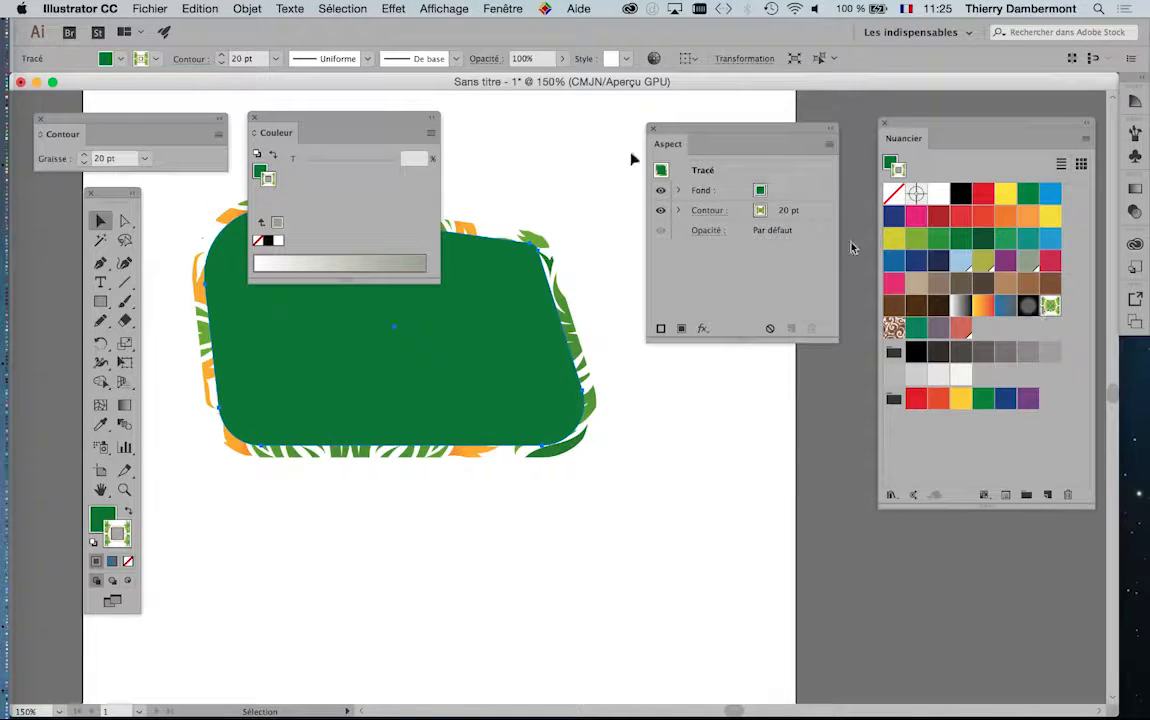
drag(405, 115, 337, 494)
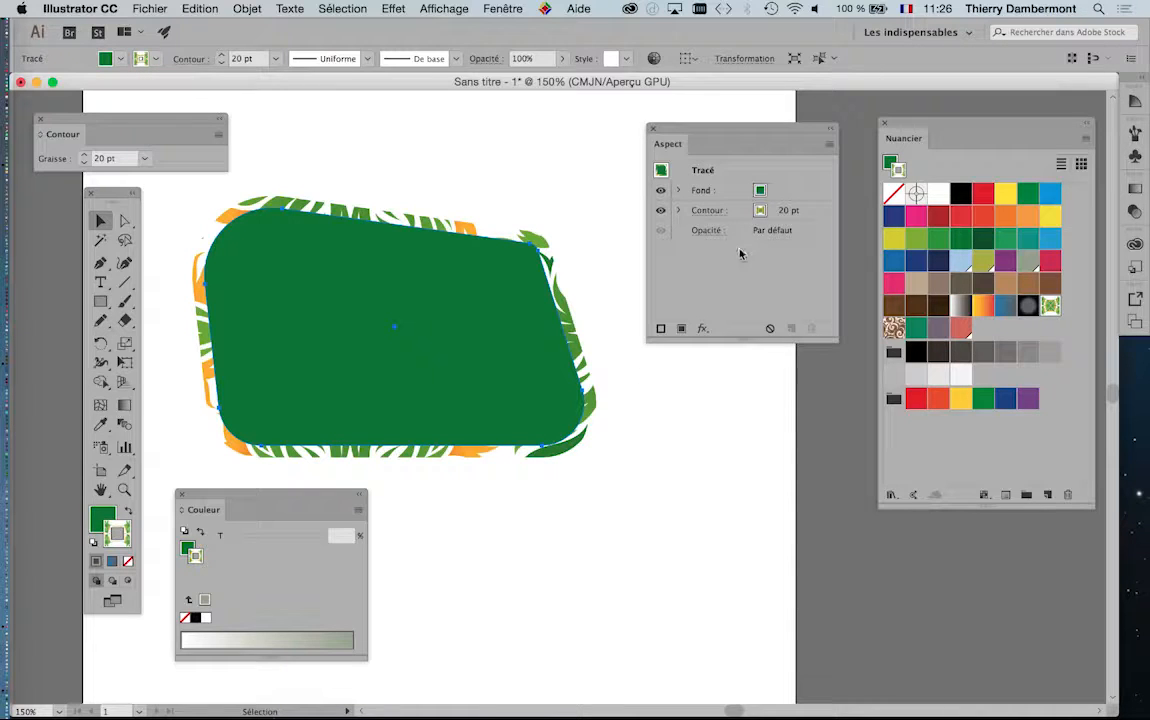
Try the yellow-to-red and blue gradient swatches on the shape's stroke.
click(982, 312)
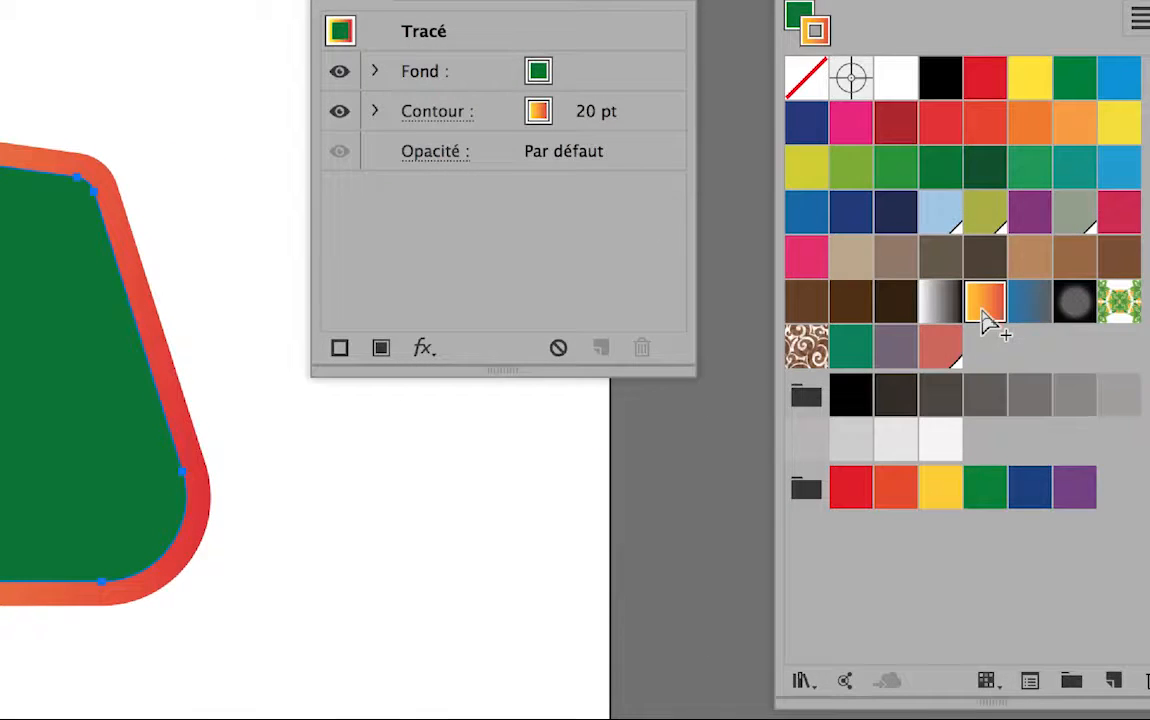
click(1020, 314)
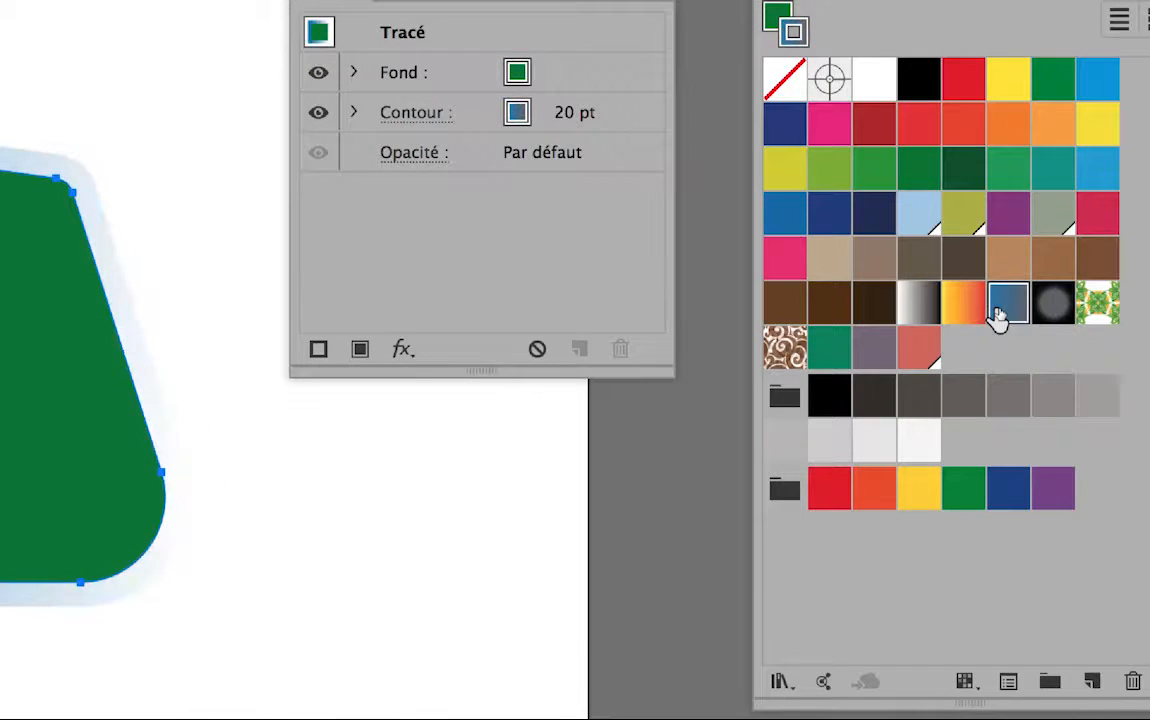
click(966, 312)
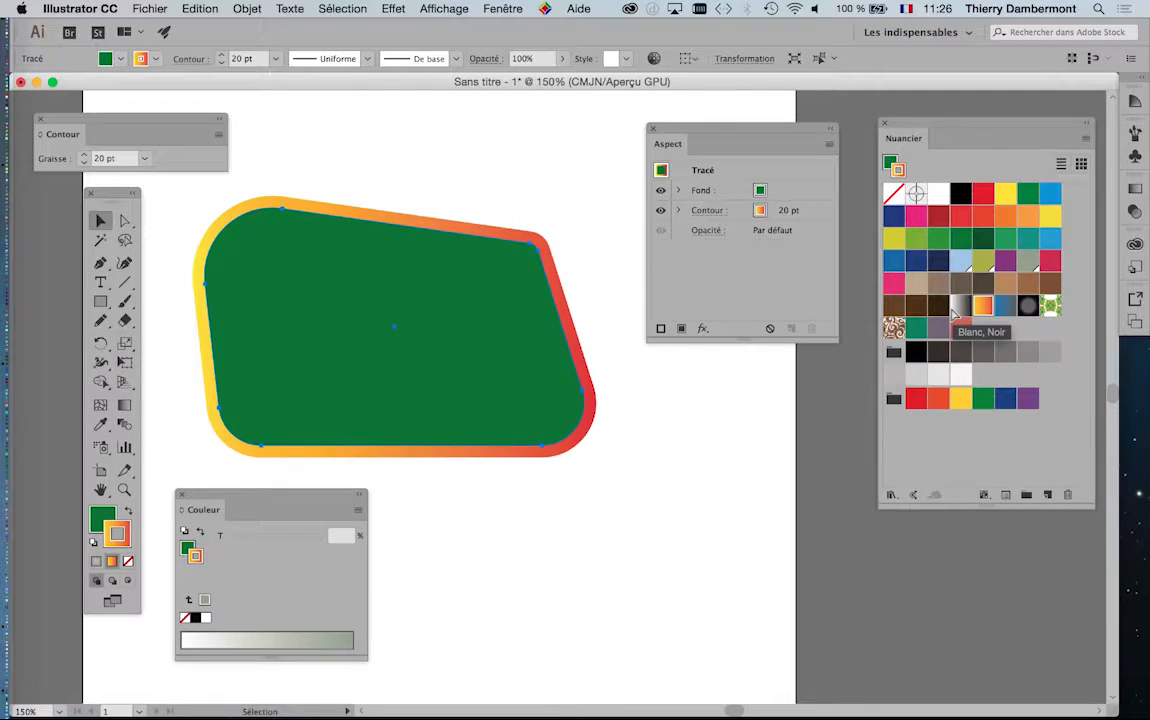
Undo all the pattern and gradient changes made to the shape's stroke.
key(super+z)
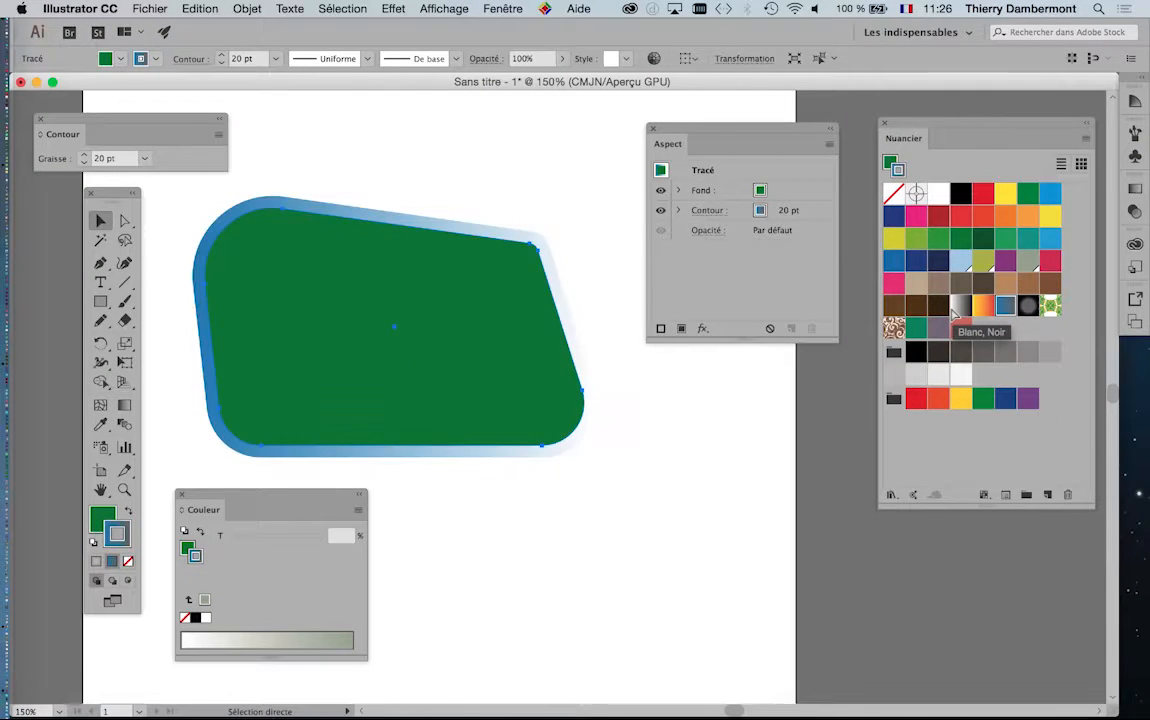
key(super+z)
key(super+z)
key(super+z)
key(super+z)
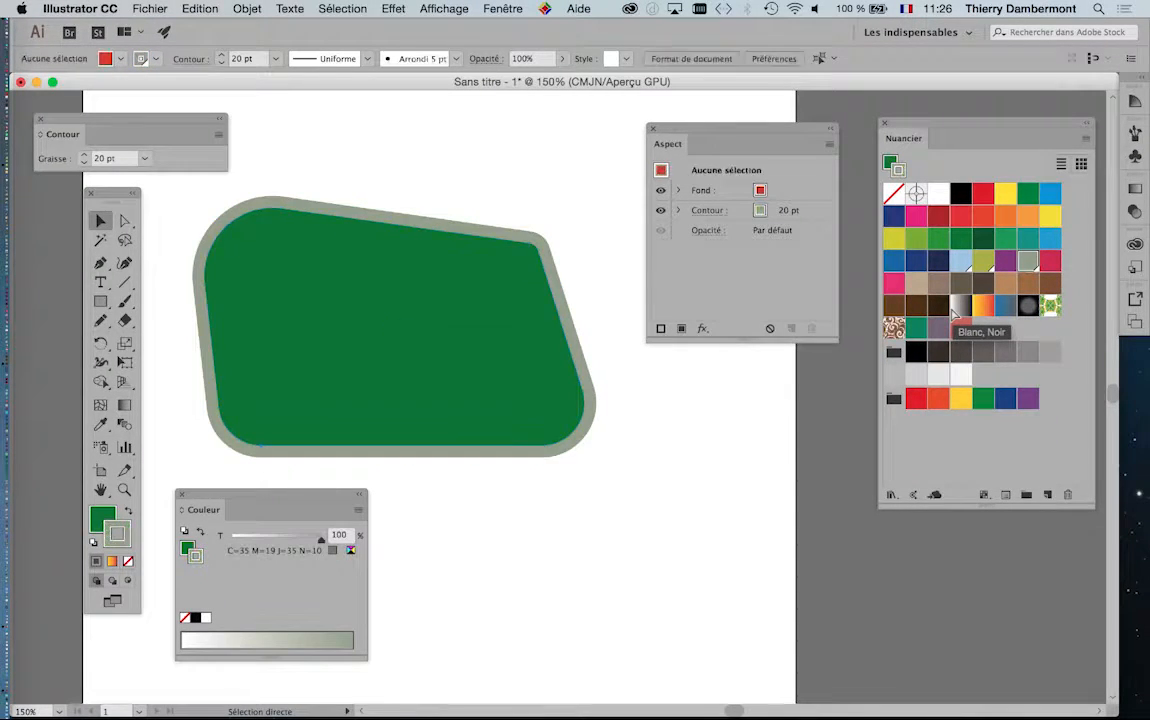
key(super+z)
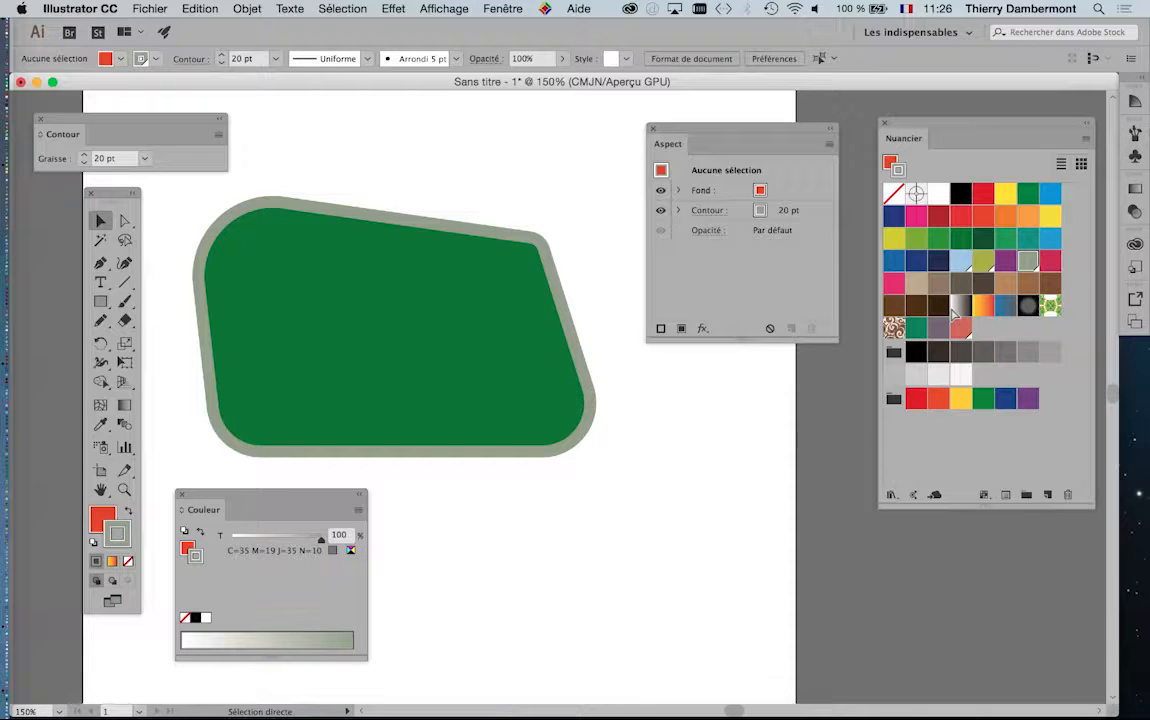
Select the green shape again and set its Fond attribute to the green and orange floral pattern, using an enlarged swatch list.
click(421, 336)
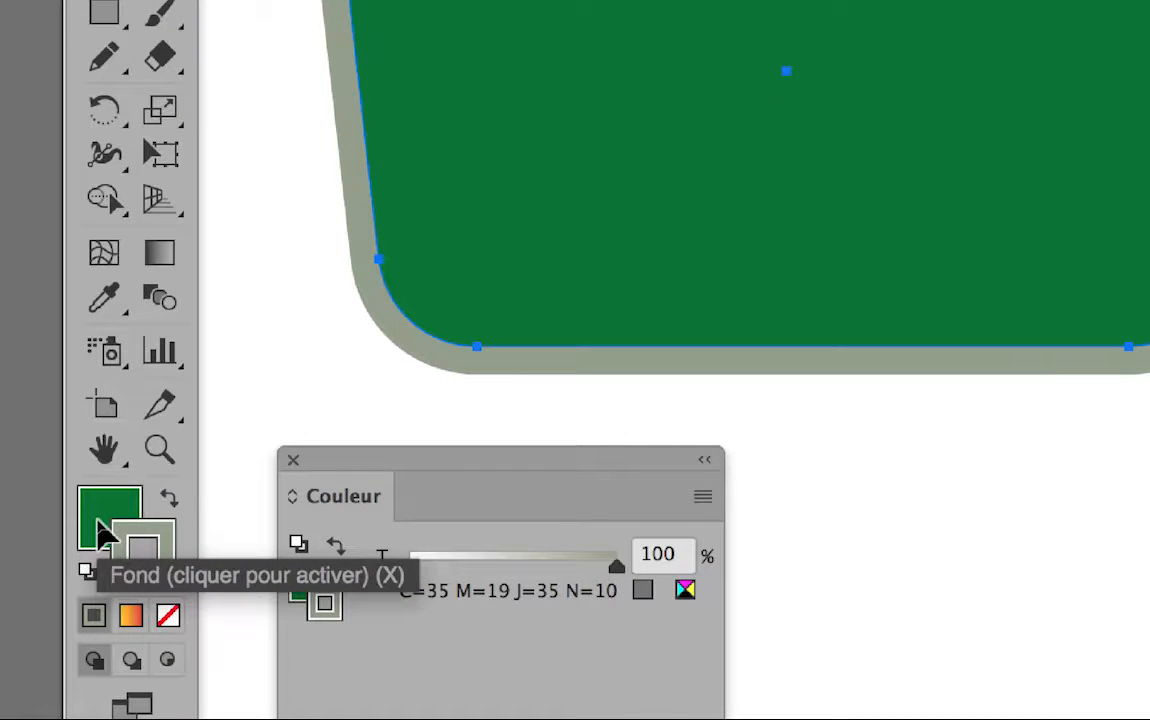
click(98, 524)
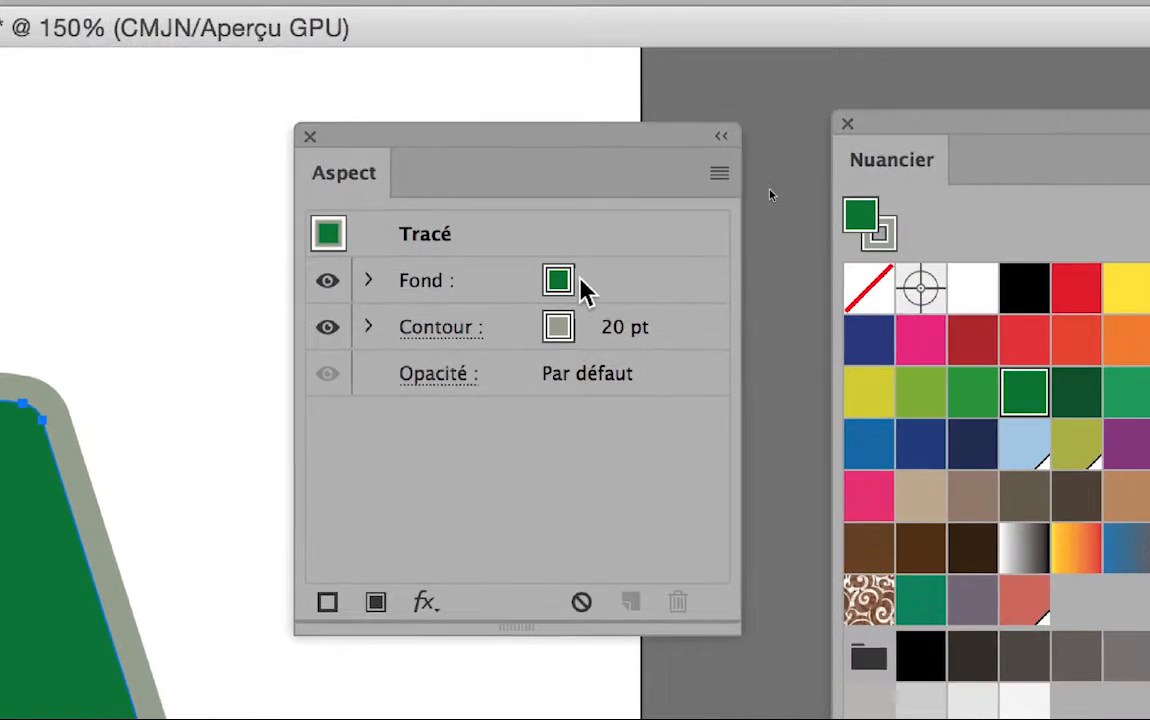
click(580, 279)
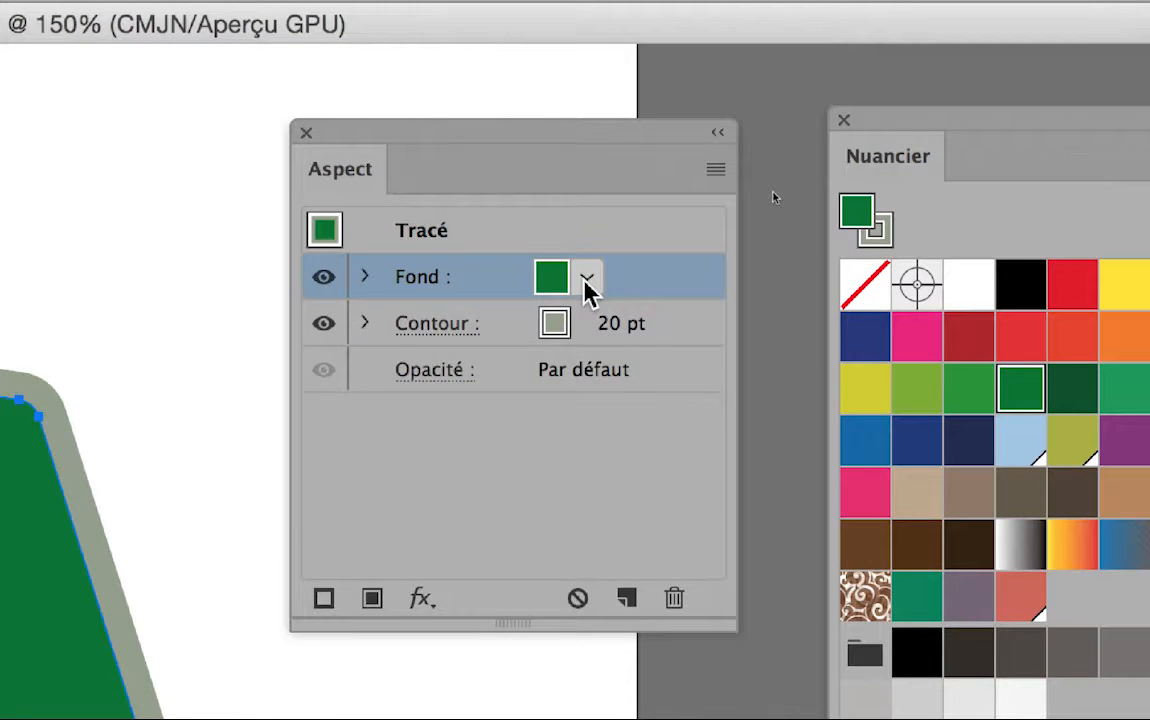
click(587, 279)
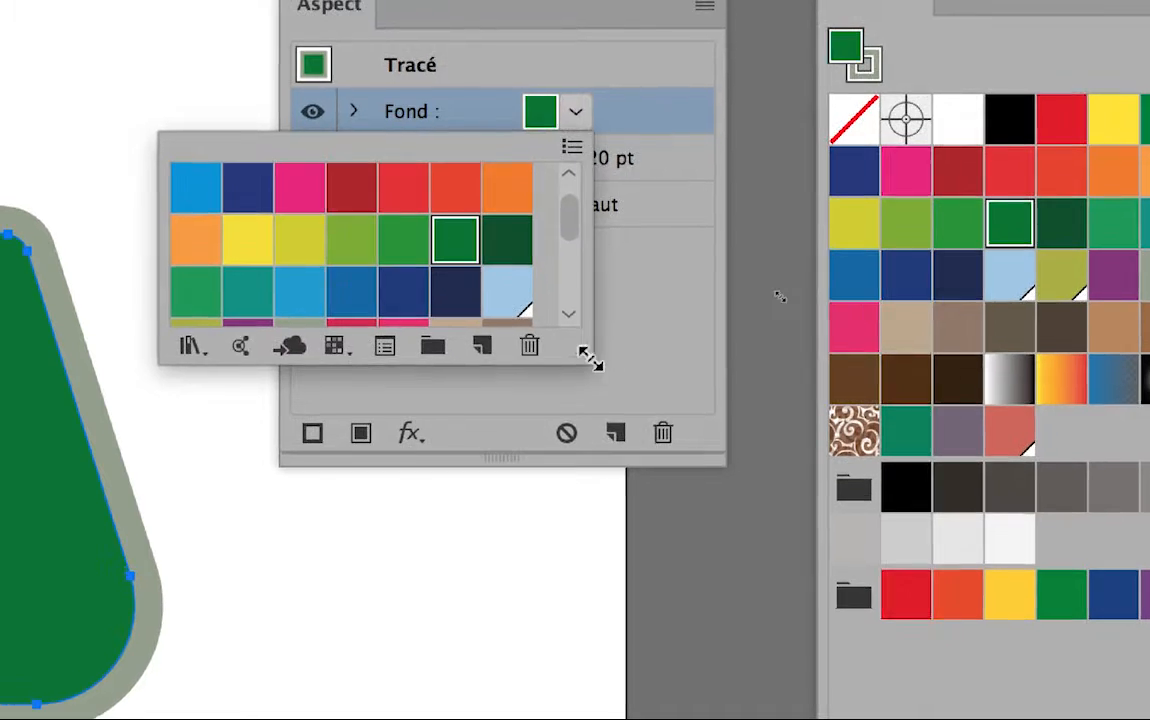
drag(590, 360, 608, 440)
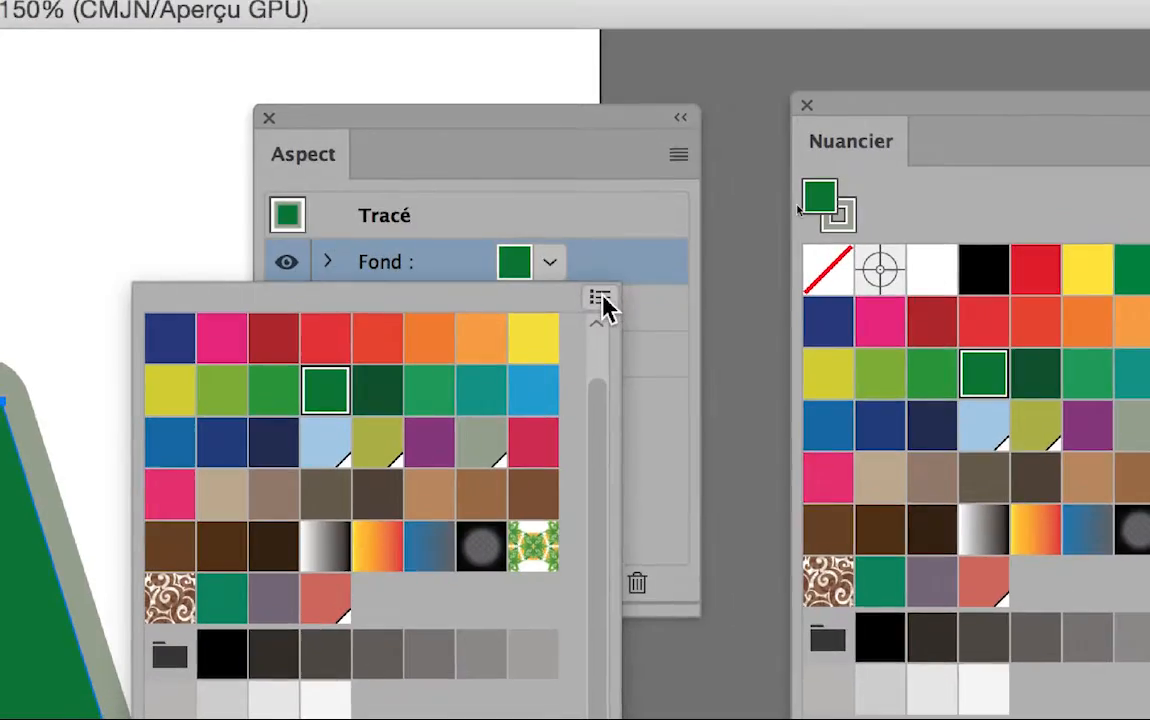
click(601, 300)
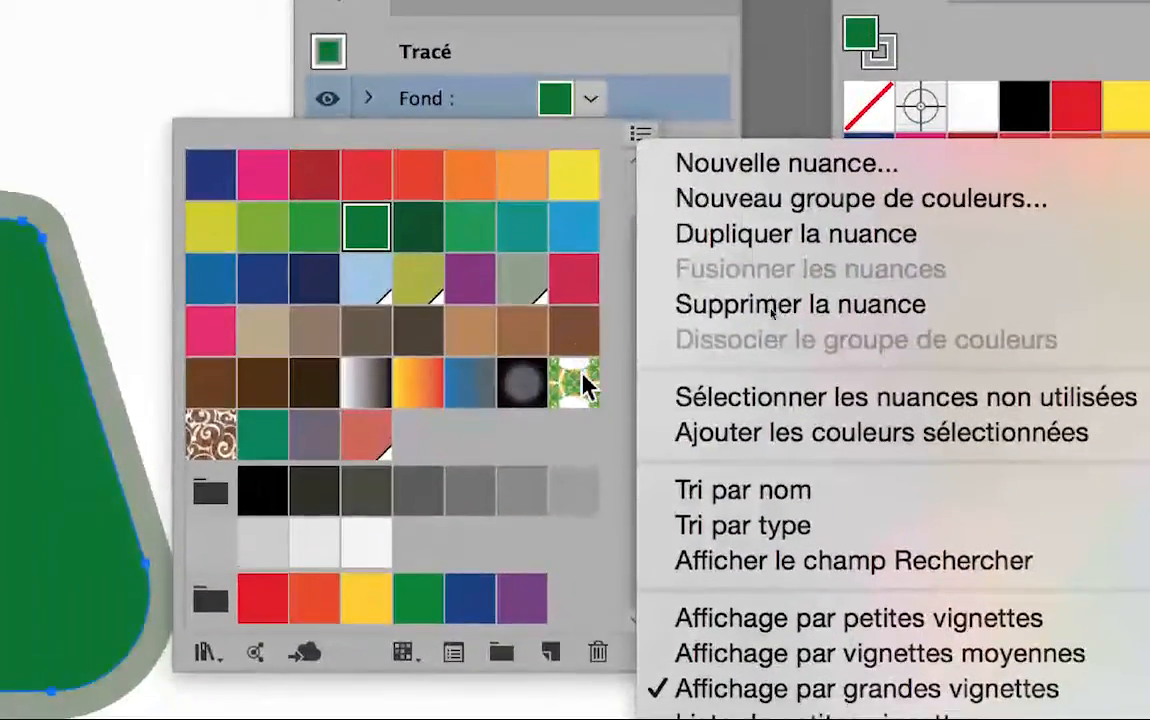
click(583, 380)
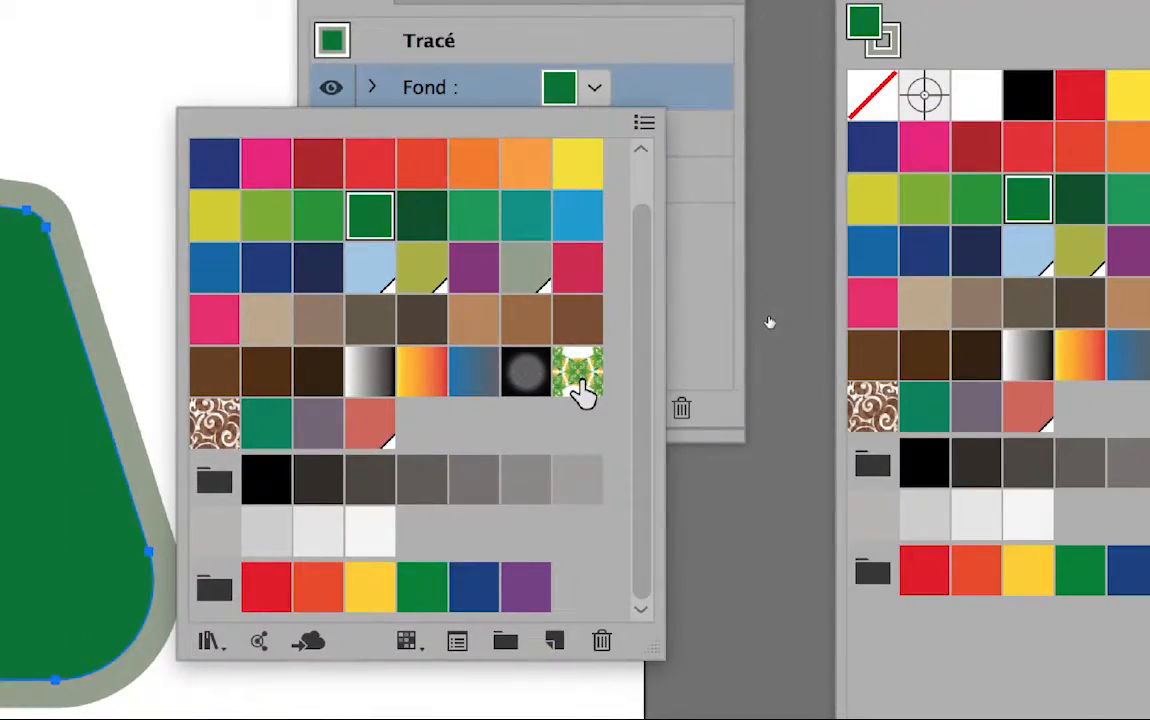
click(580, 375)
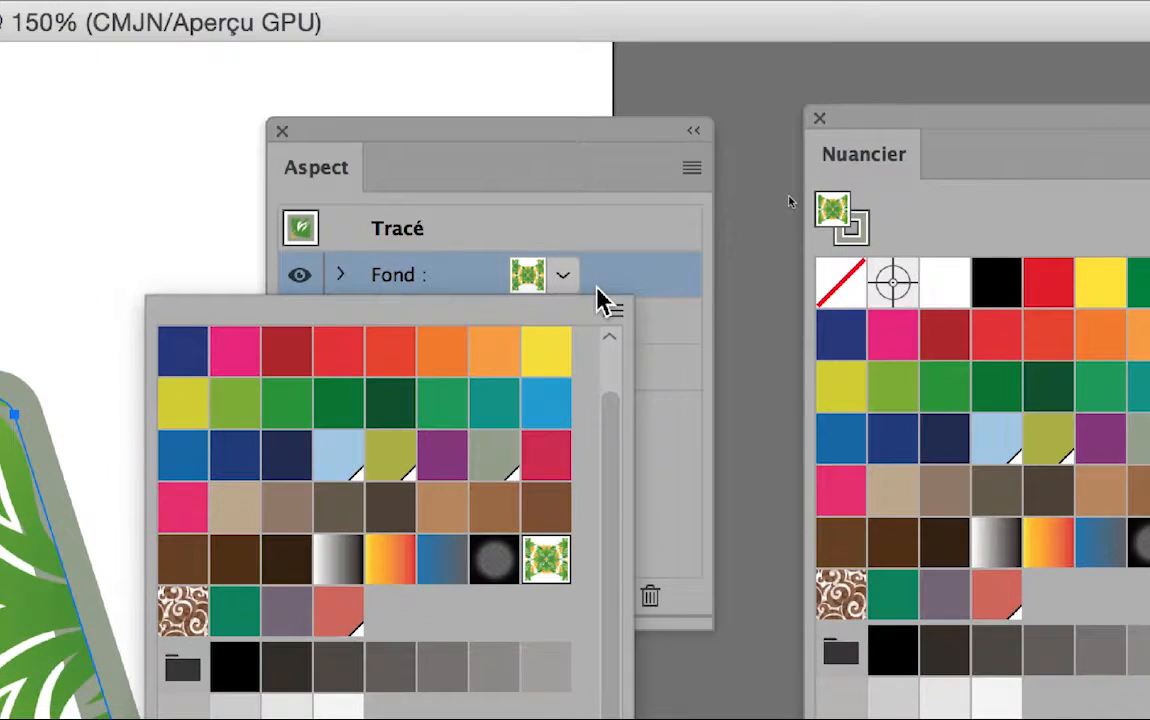
click(598, 291)
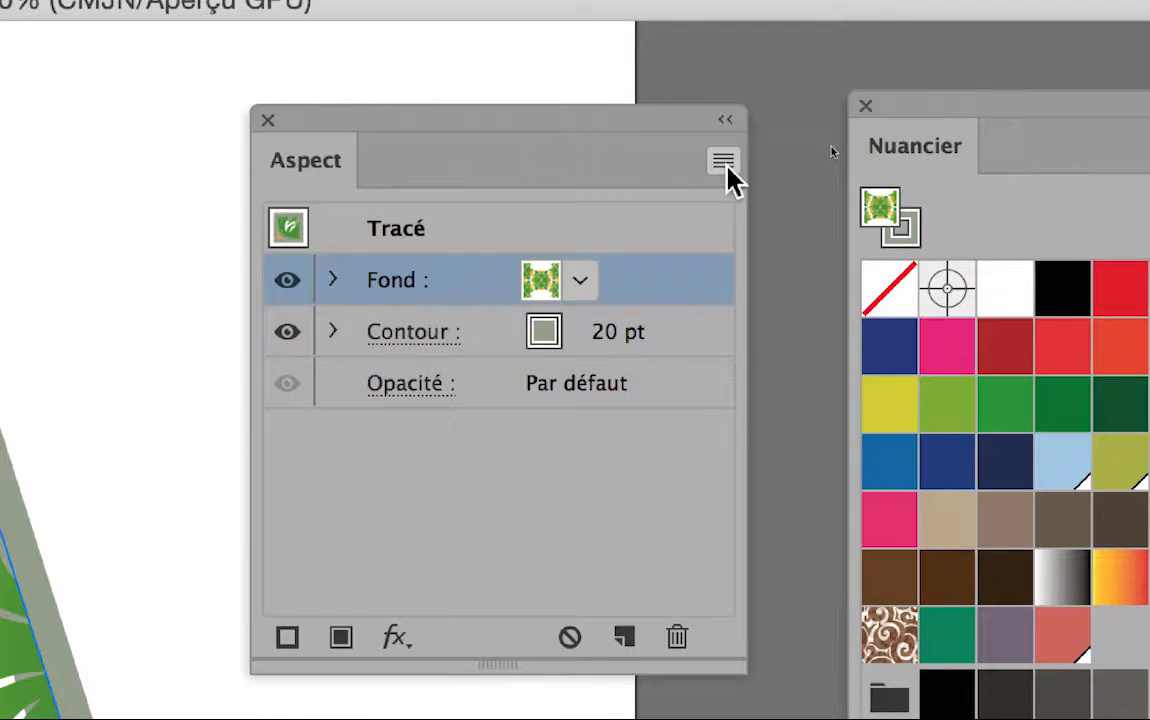
Add a second fill to the shape and select the lower of its two fills in the Aspect panel.
click(724, 163)
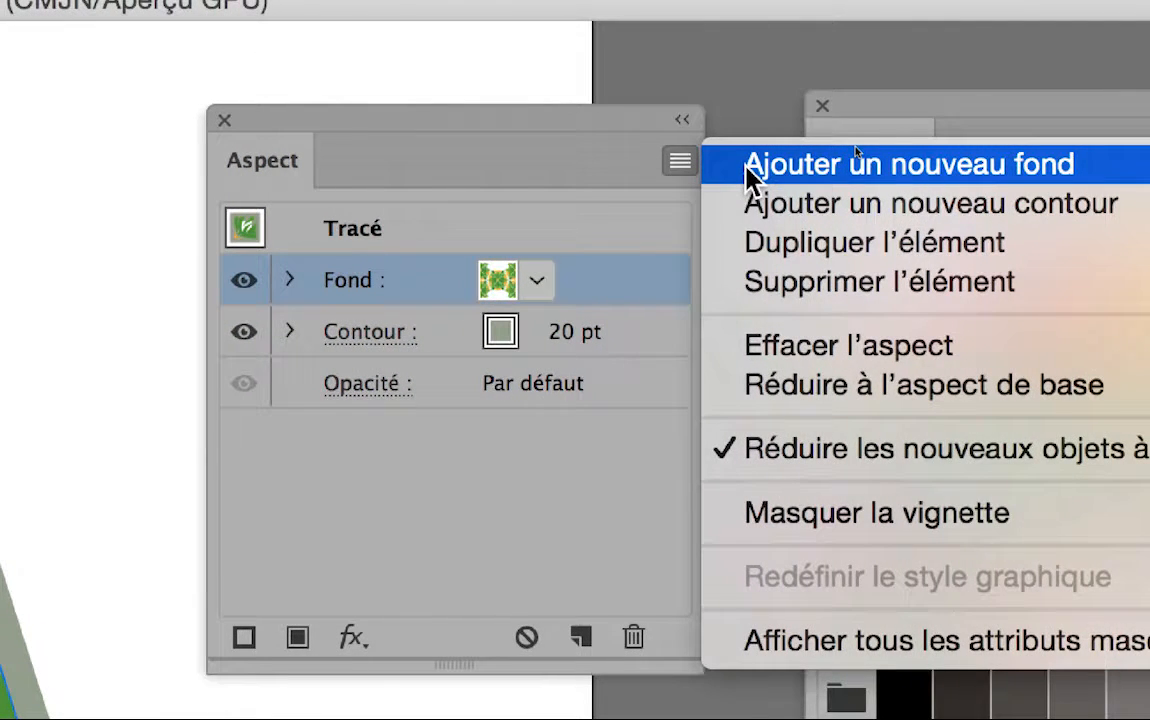
click(752, 172)
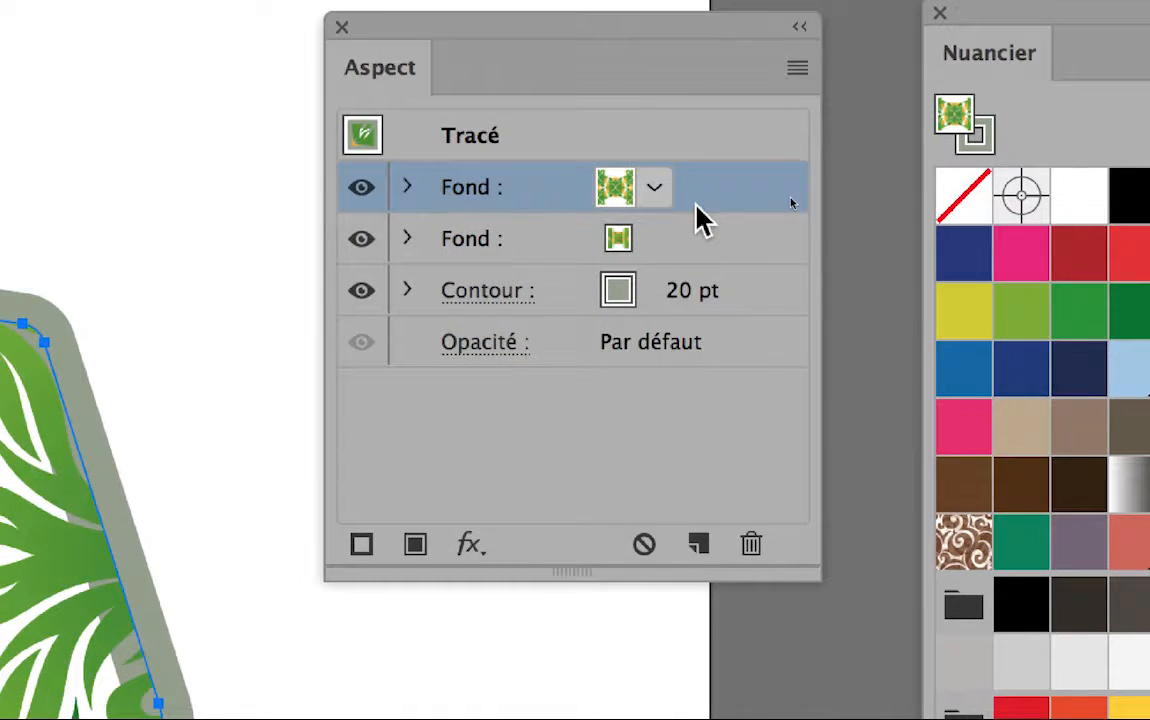
click(654, 188)
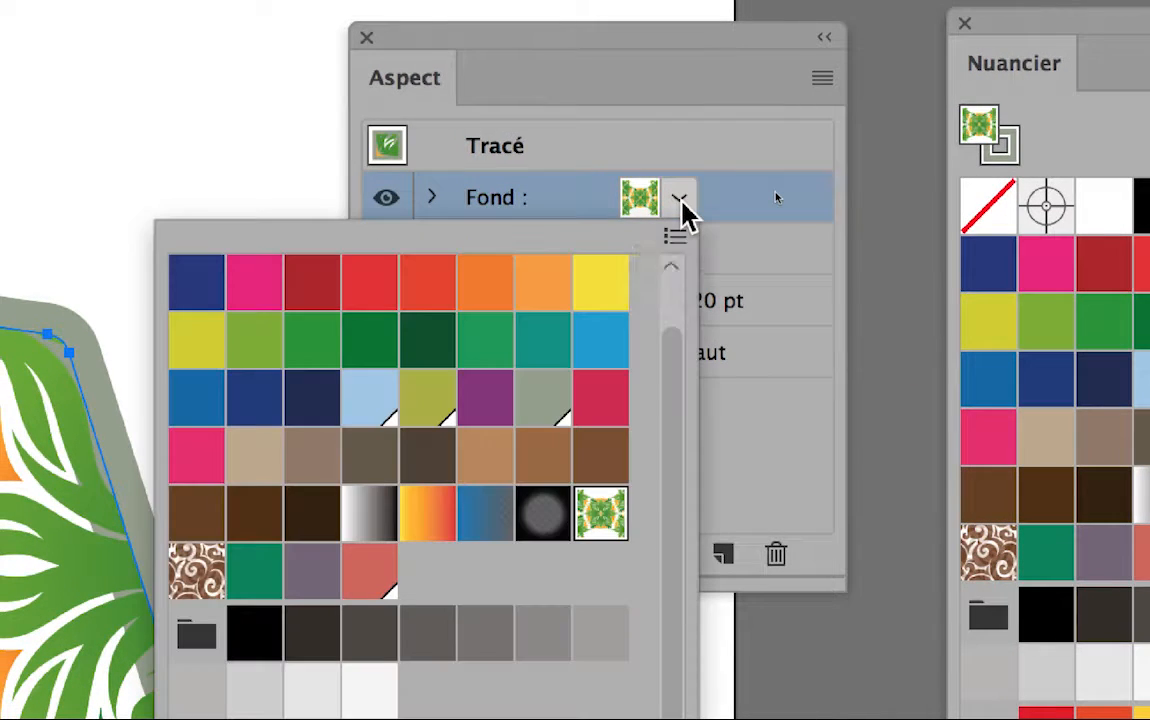
click(681, 200)
click(667, 253)
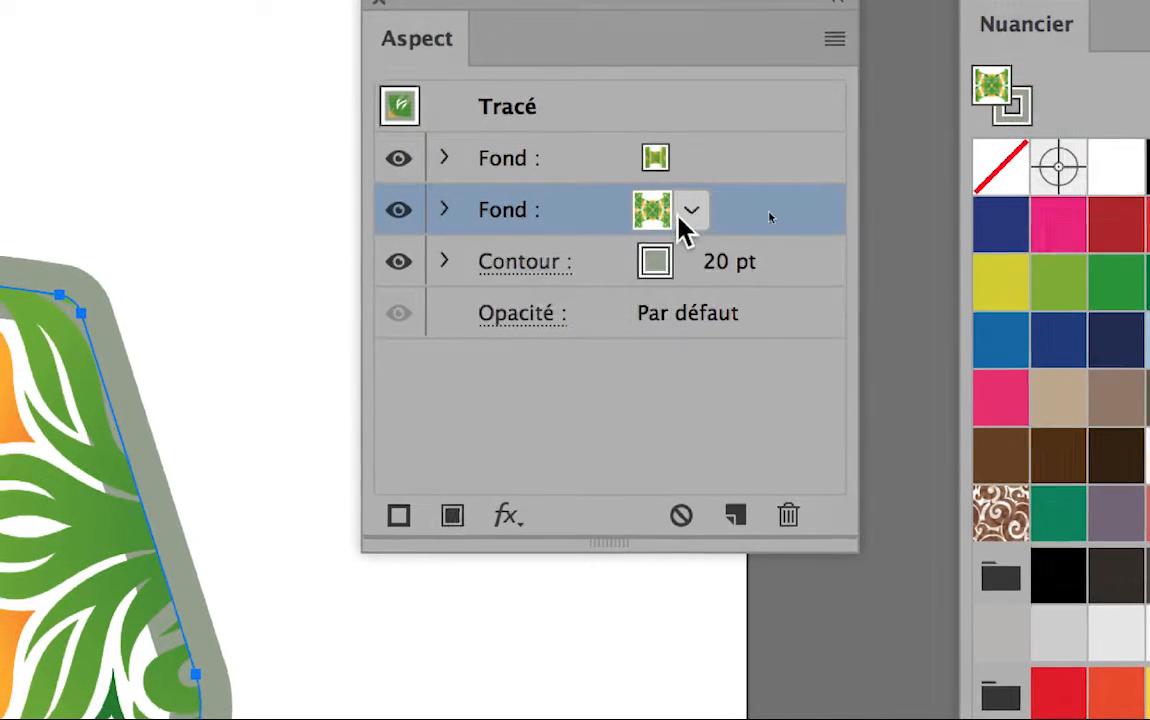
Set the lower fill beneath the floral pattern to white, and change it to light orange.
click(689, 212)
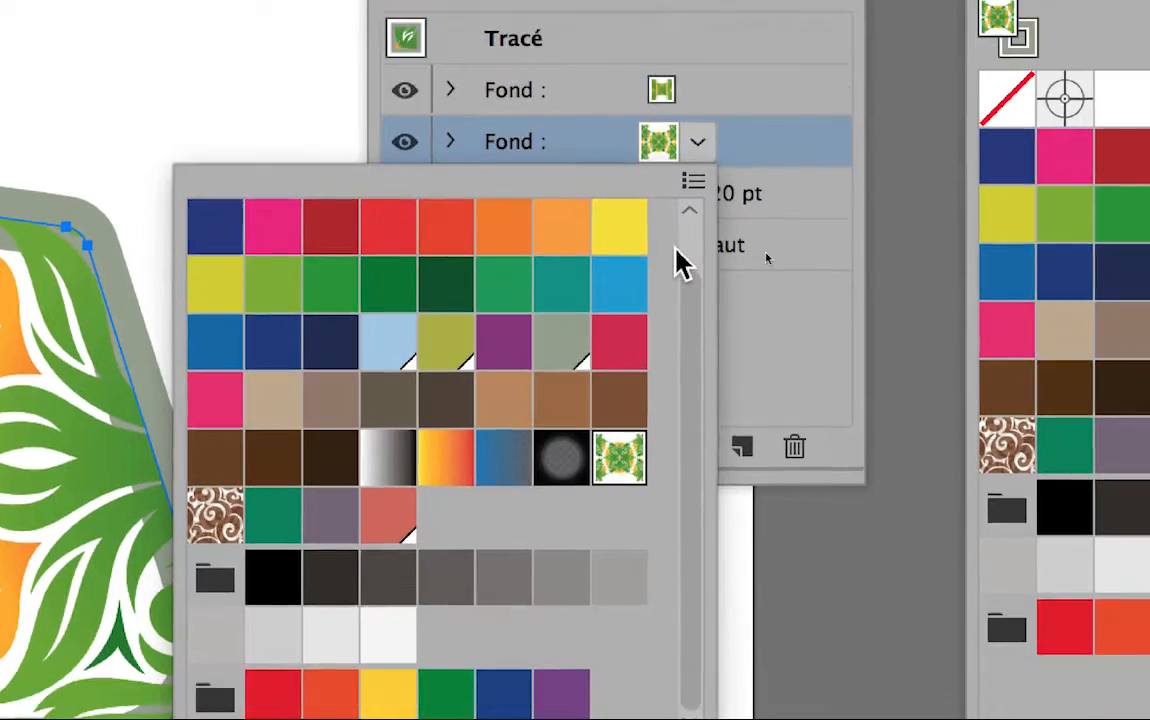
scroll(680, 255, up, 1)
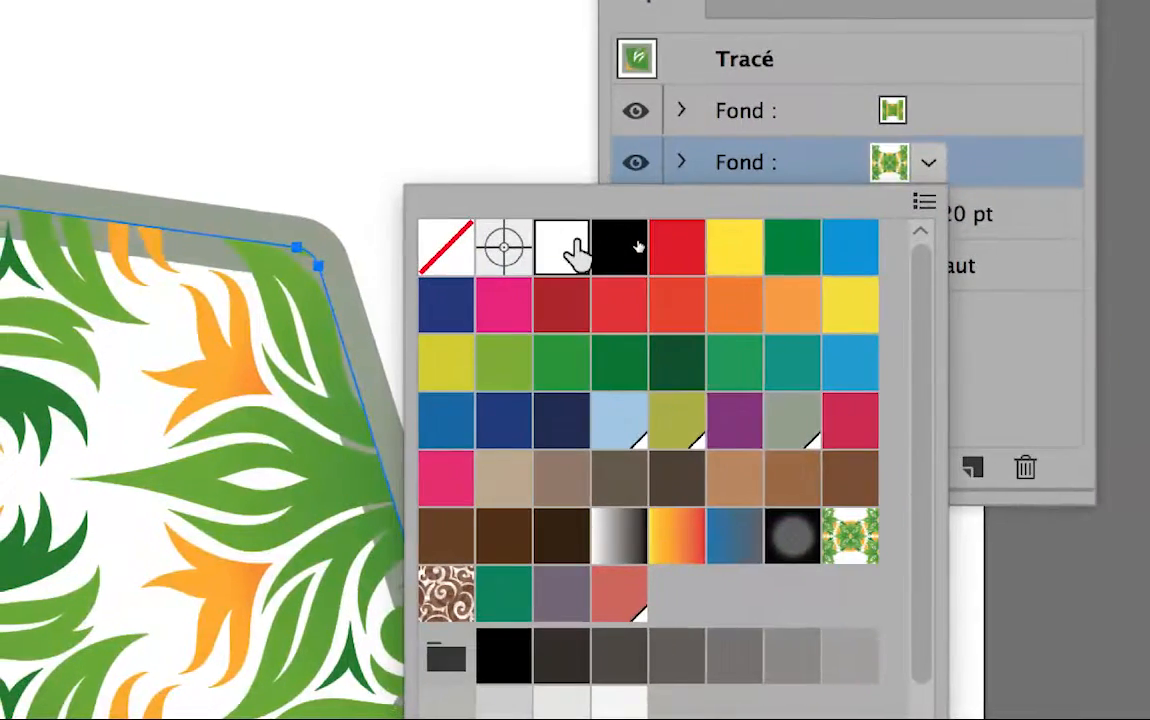
click(375, 250)
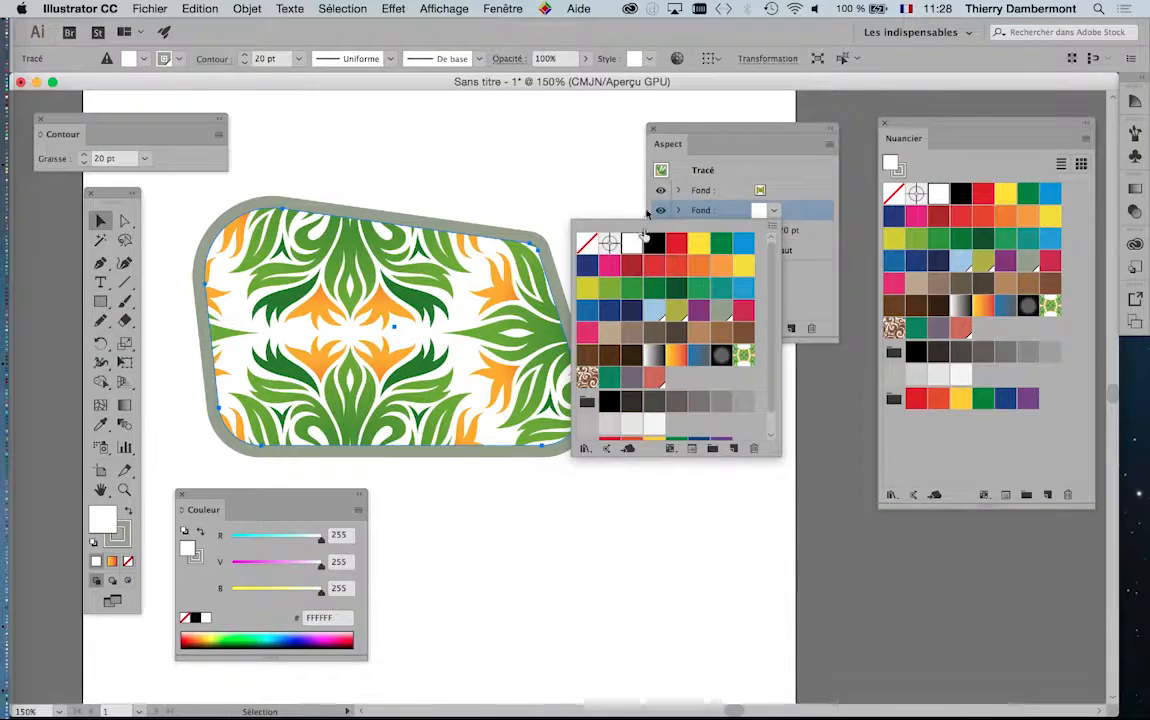
click(716, 270)
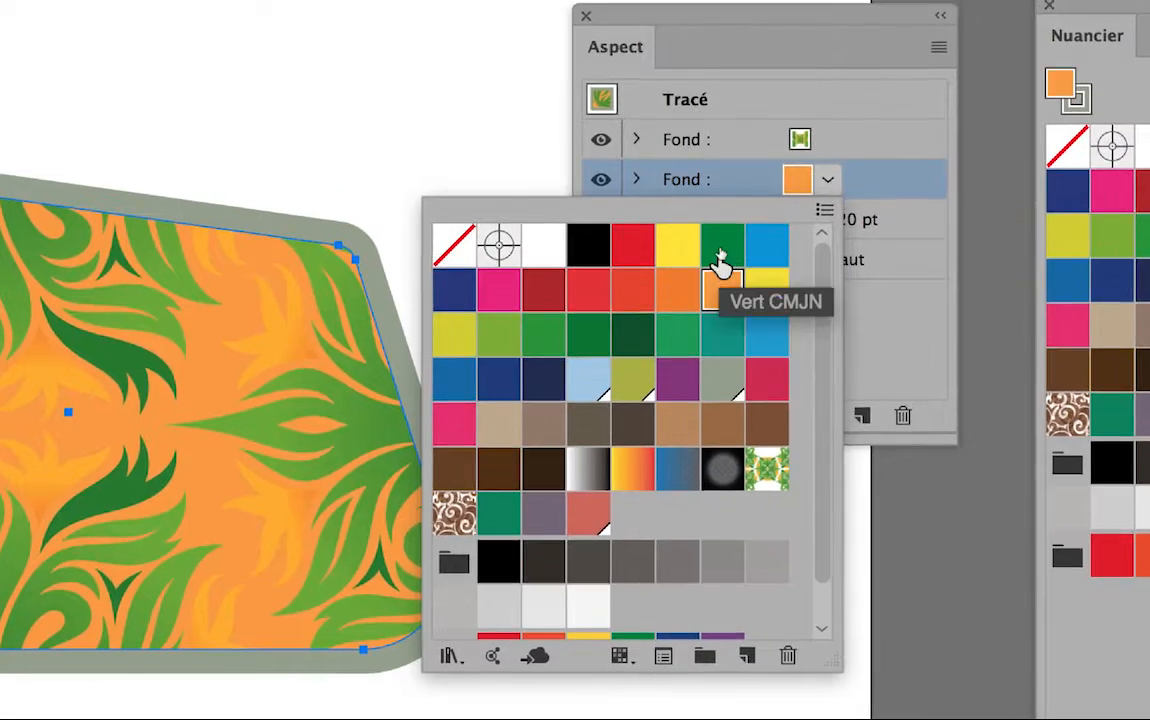
Try green, orange, red, light green, lime yellow and beige as the colour of the lower fill beneath the floral pattern.
click(724, 220)
click(681, 265)
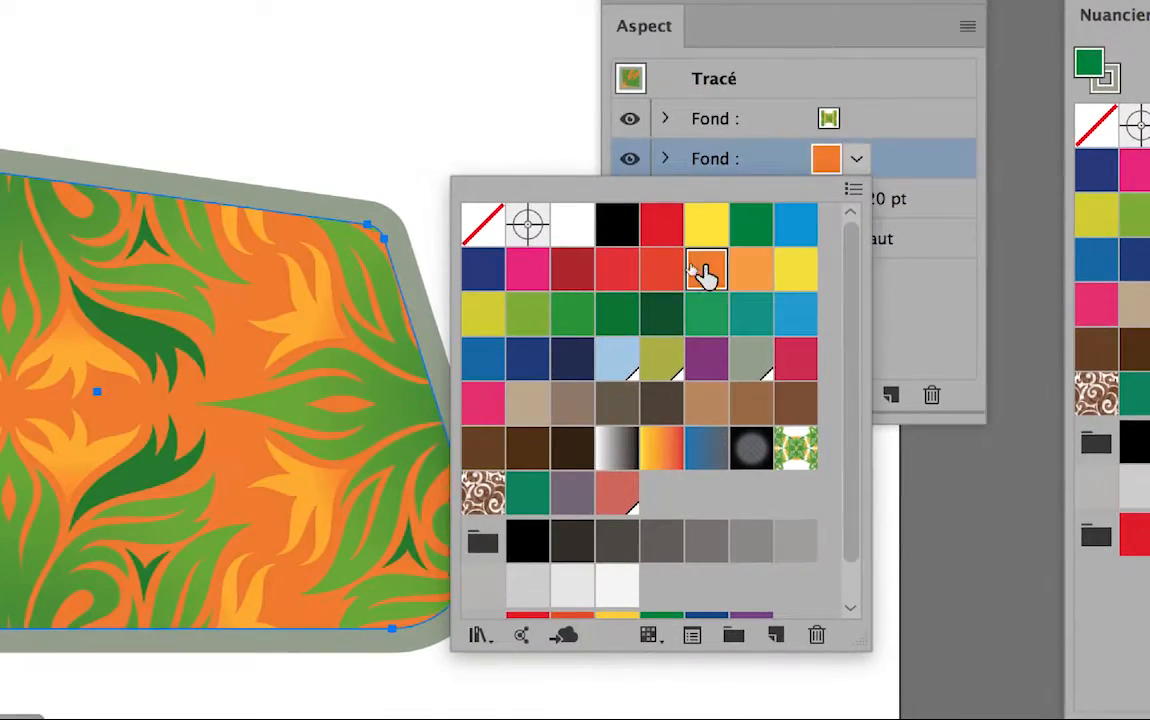
click(622, 272)
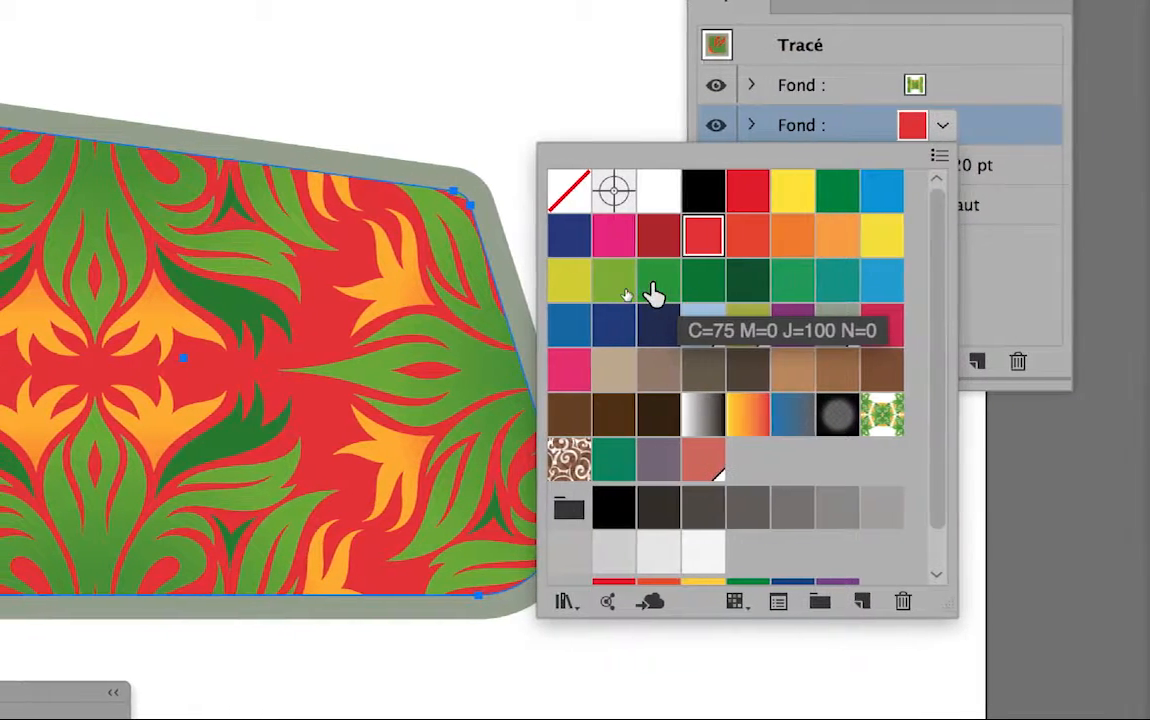
click(638, 290)
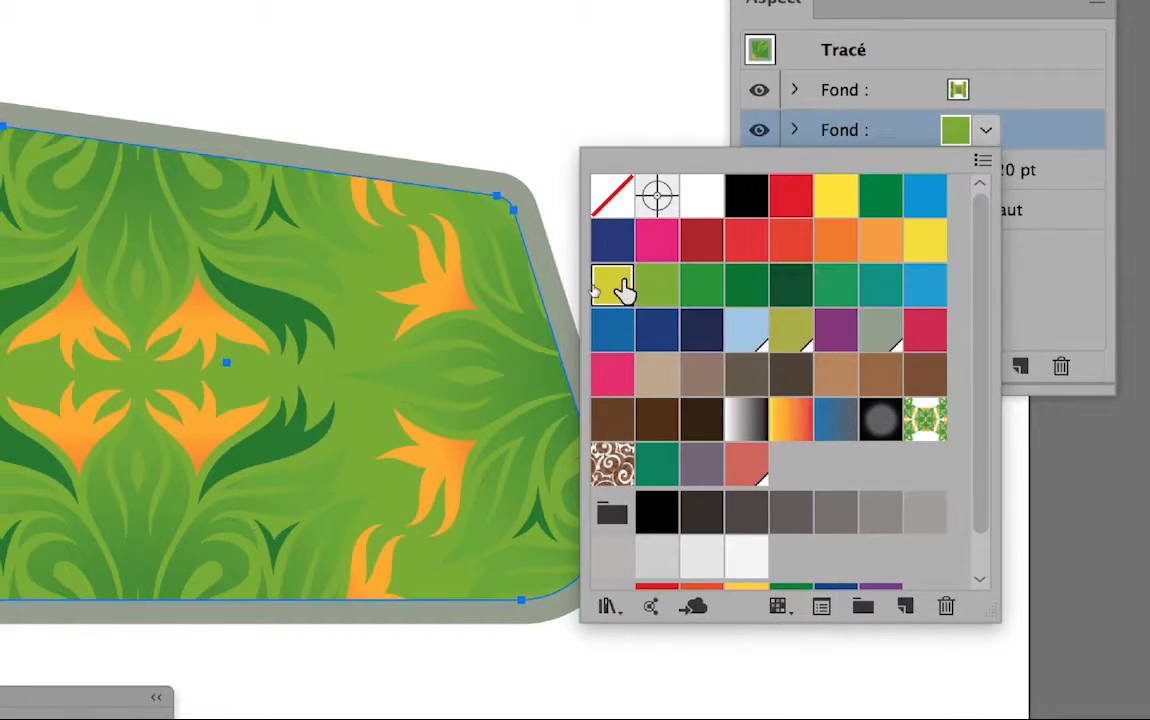
click(592, 288)
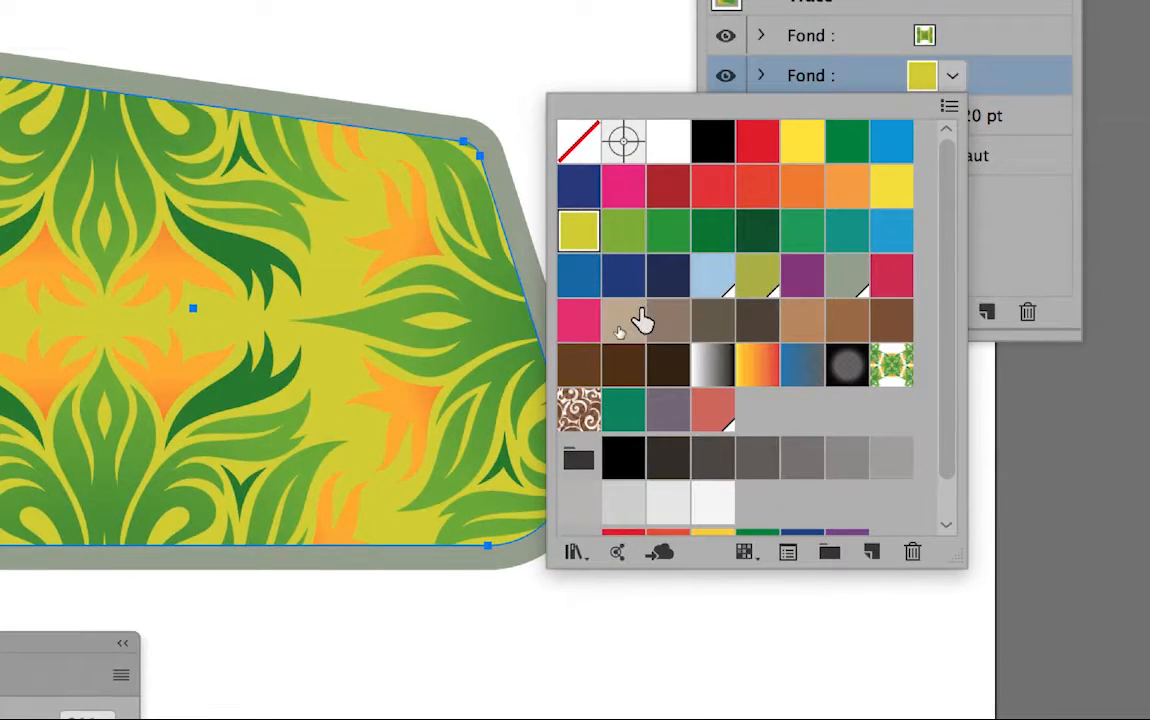
click(670, 373)
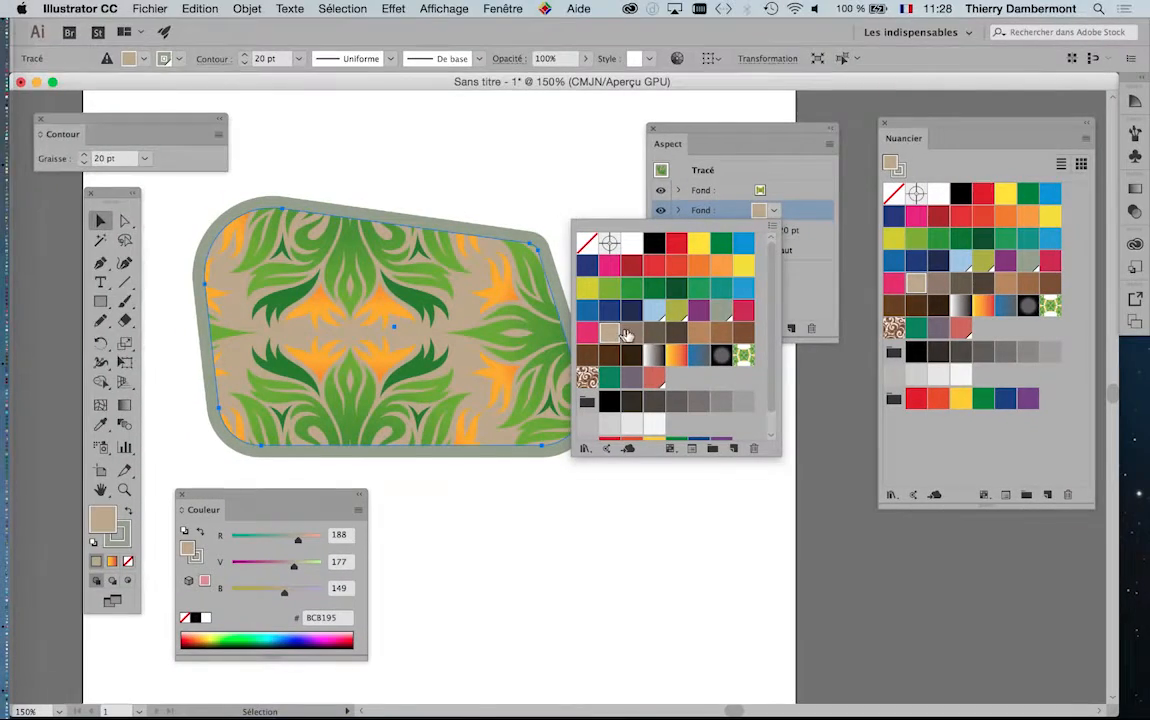
Try light orange and blue on the lower fill, settle on crimson, and close the swatch list.
click(700, 265)
click(721, 265)
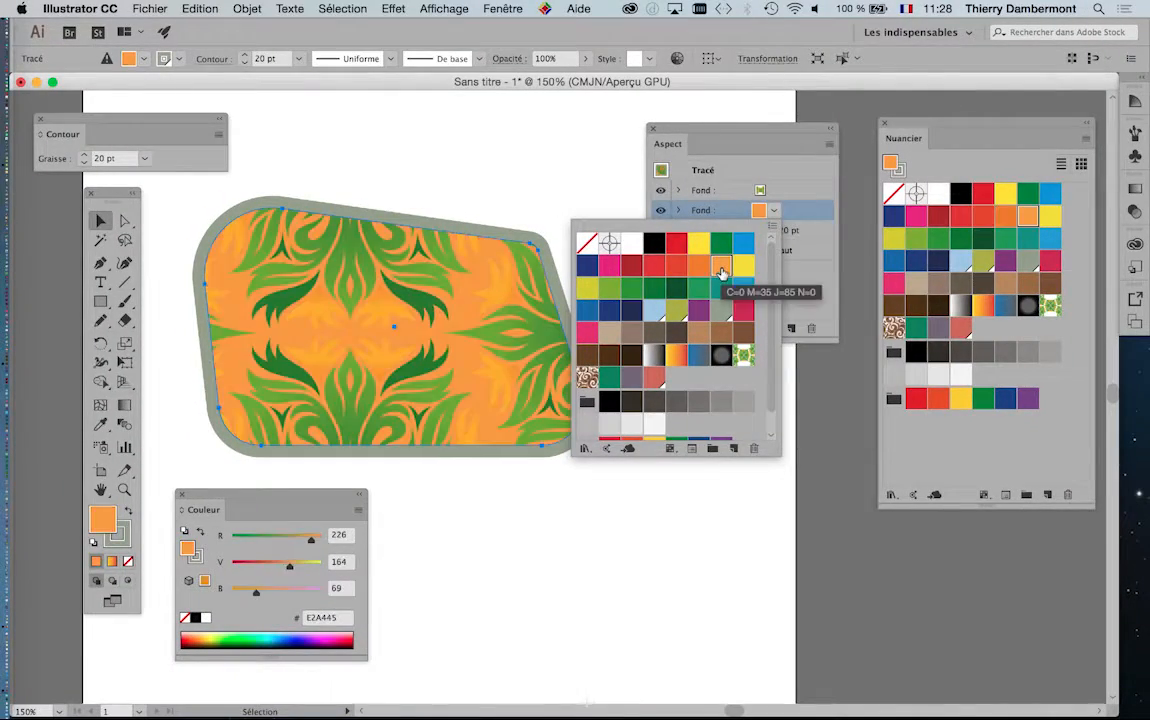
click(741, 268)
click(743, 243)
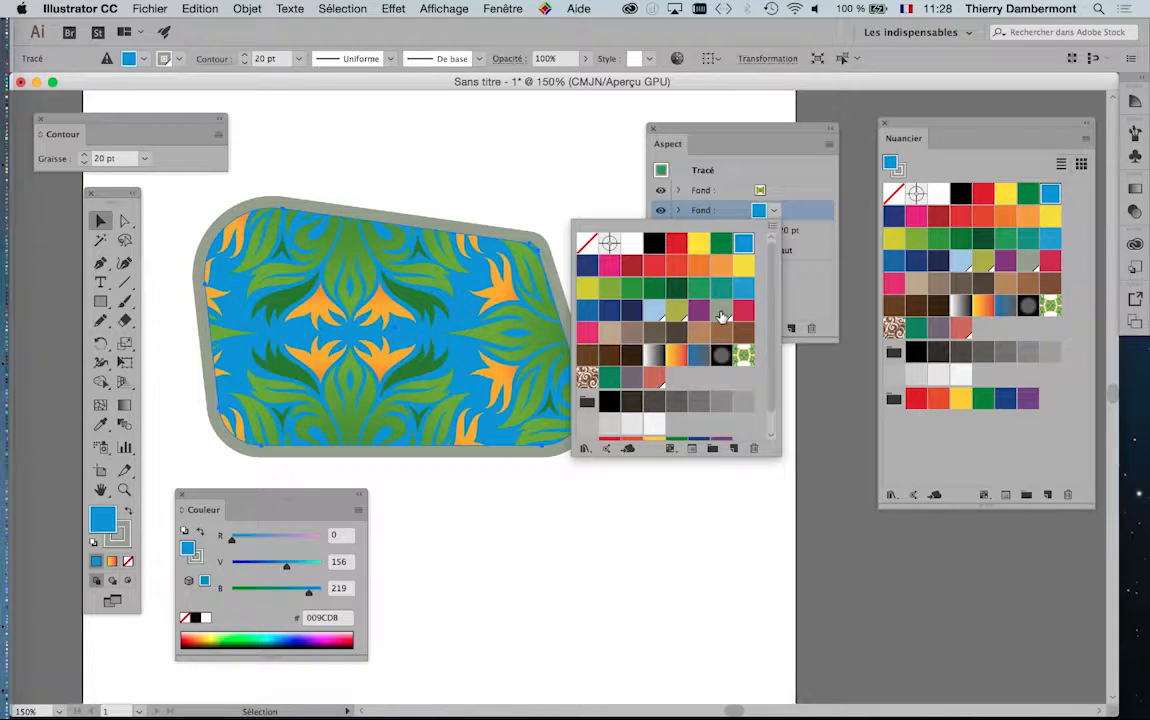
click(743, 310)
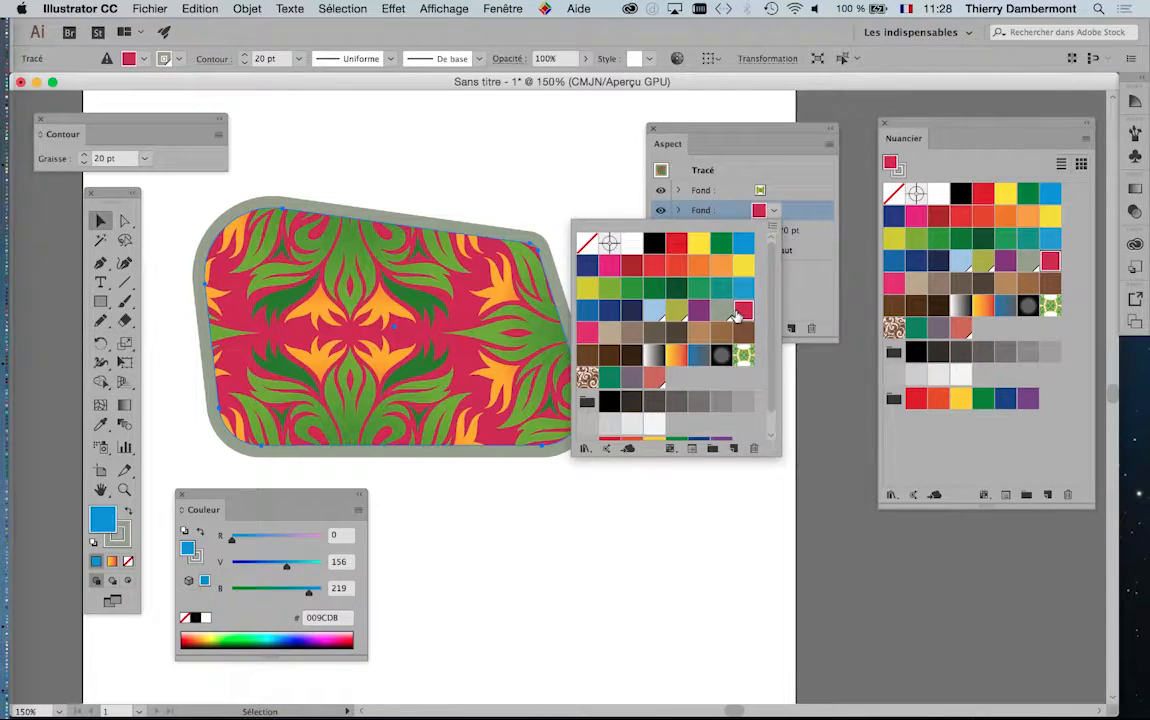
click(724, 504)
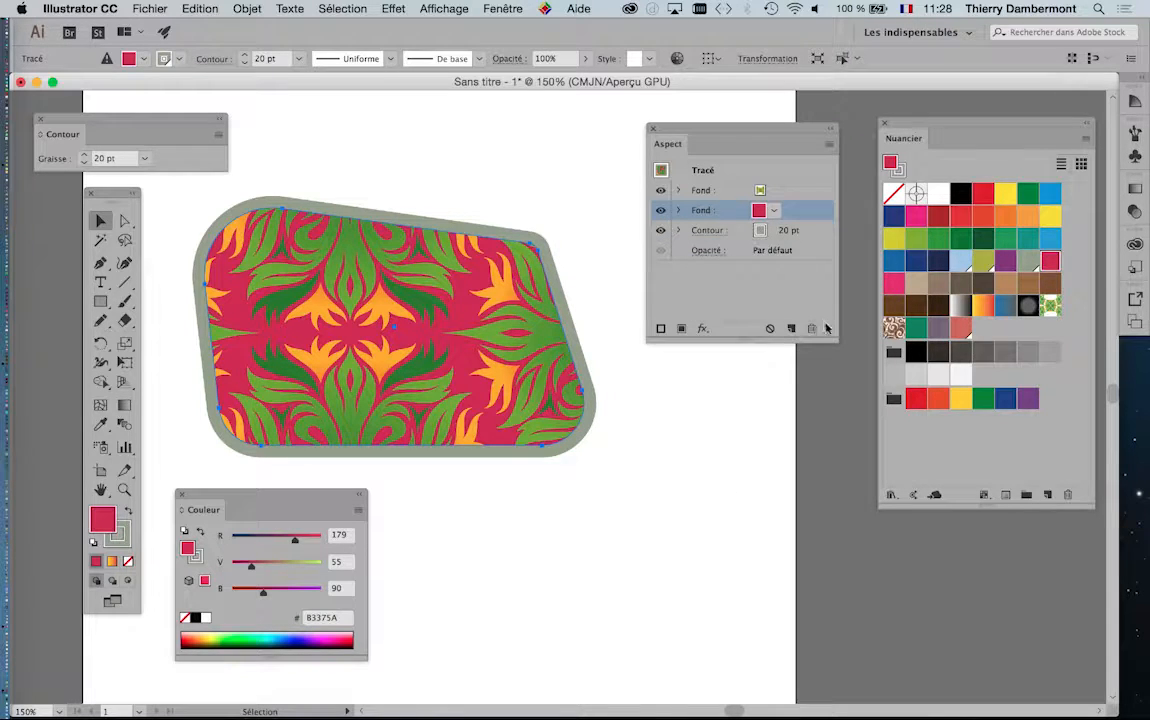
Make the Aspect panel taller and select the shape's upper fill, the one with the floral pattern.
drag(832, 342, 832, 434)
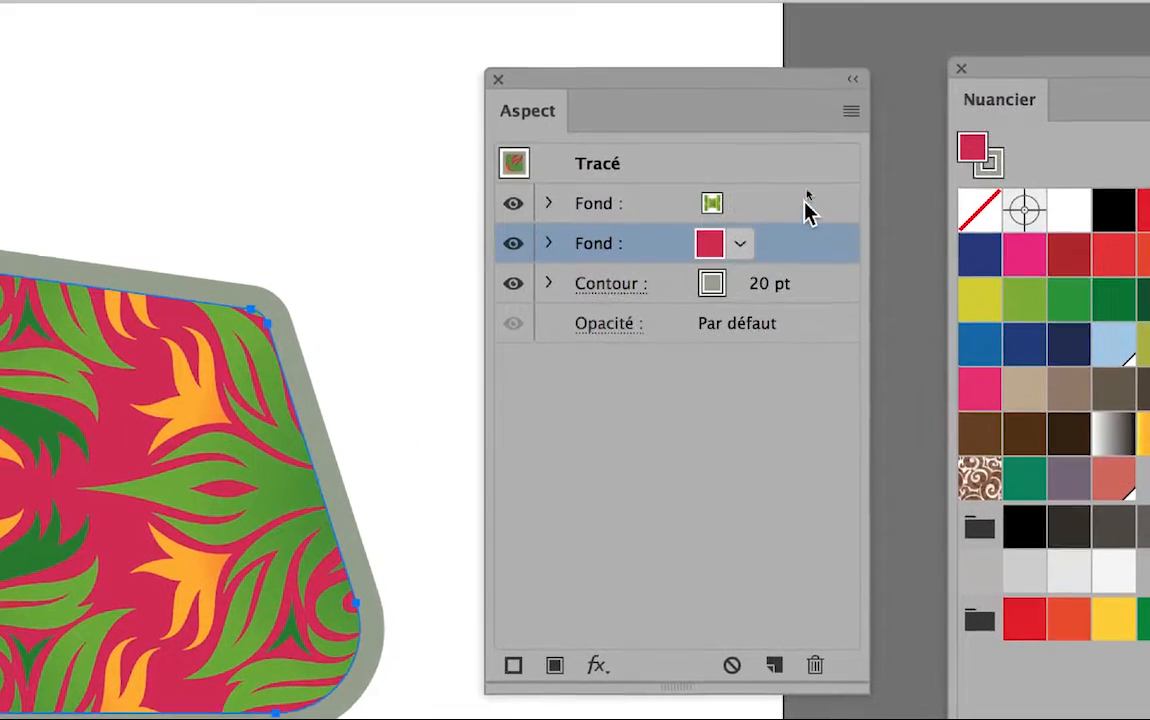
click(808, 208)
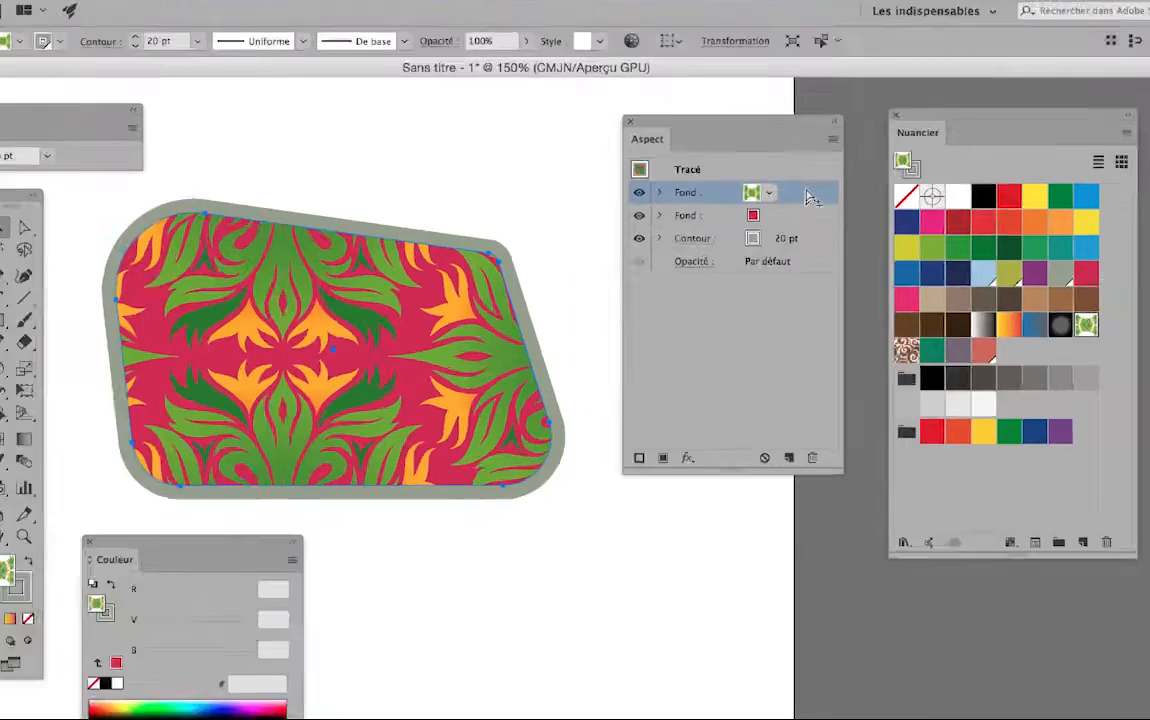
key(super)
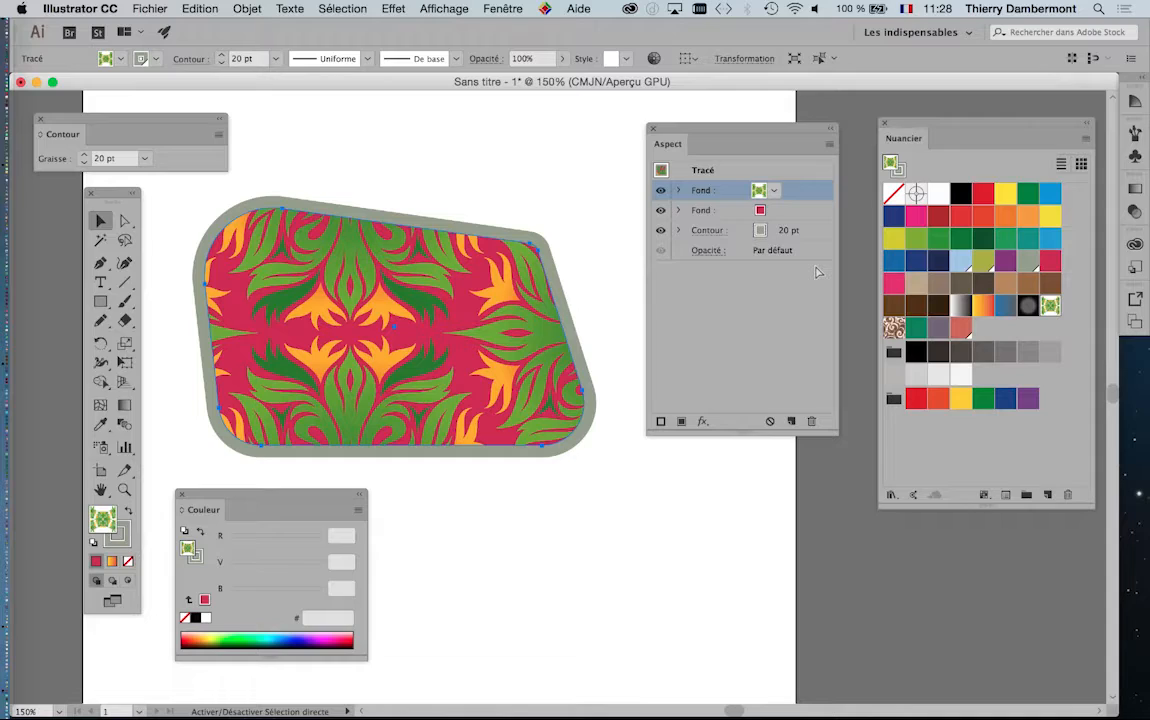